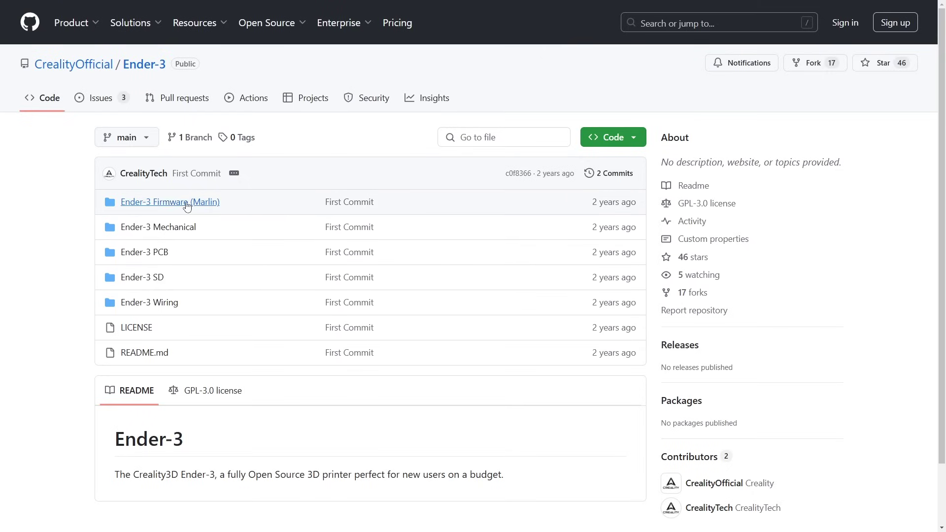
# Open the Ender-3 Mechanical folder and highlight the r/ender3 community's creation date
pyautogui.click(158, 229)
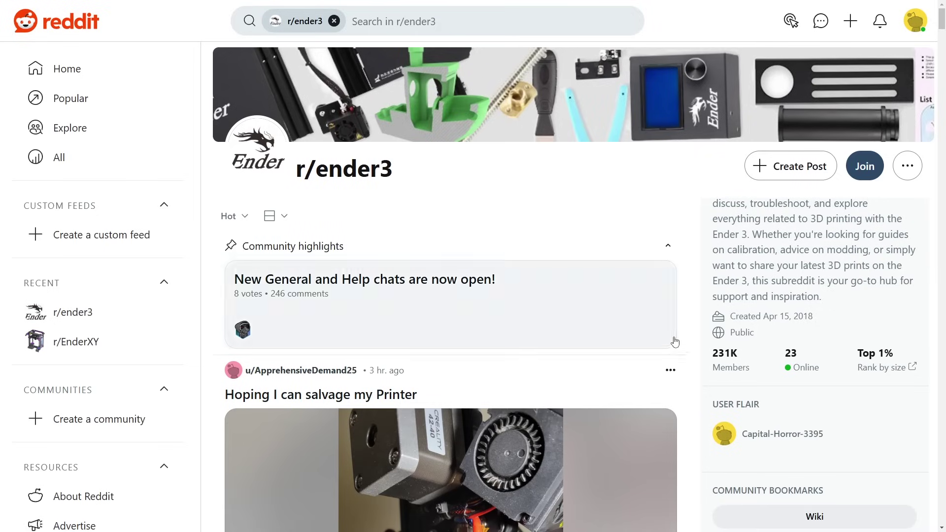
pyautogui.moveTo(732, 316); pyautogui.dragTo(815, 318)
pyautogui.click(712, 358)
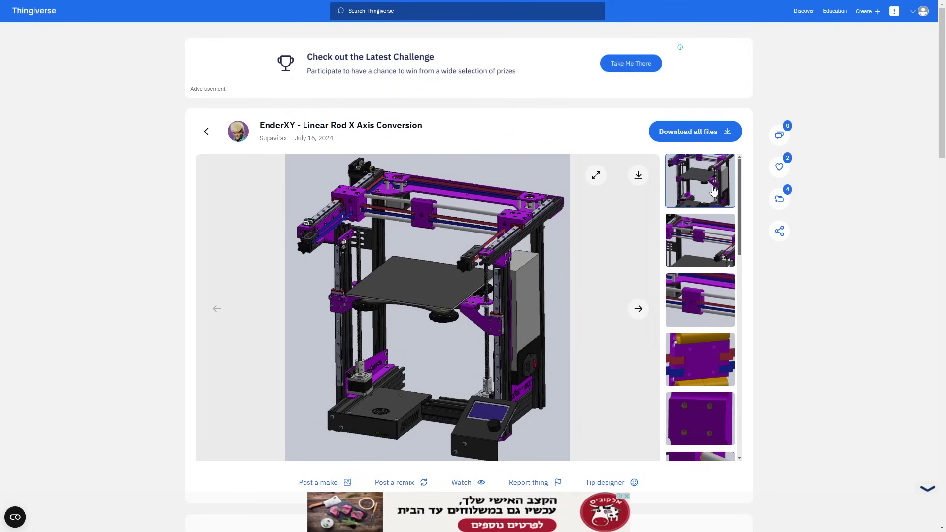
# Browse pictures of the EnderXY, C3nderXY, Ender3 V2 CoreXY and Ender 3 NG models
pyautogui.click(707, 248)
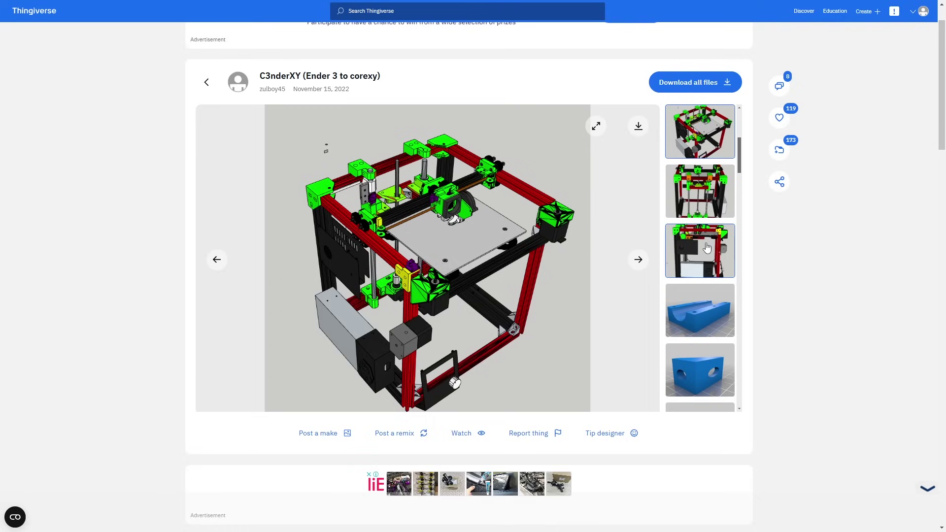
pyautogui.click(707, 198)
pyautogui.click(692, 260)
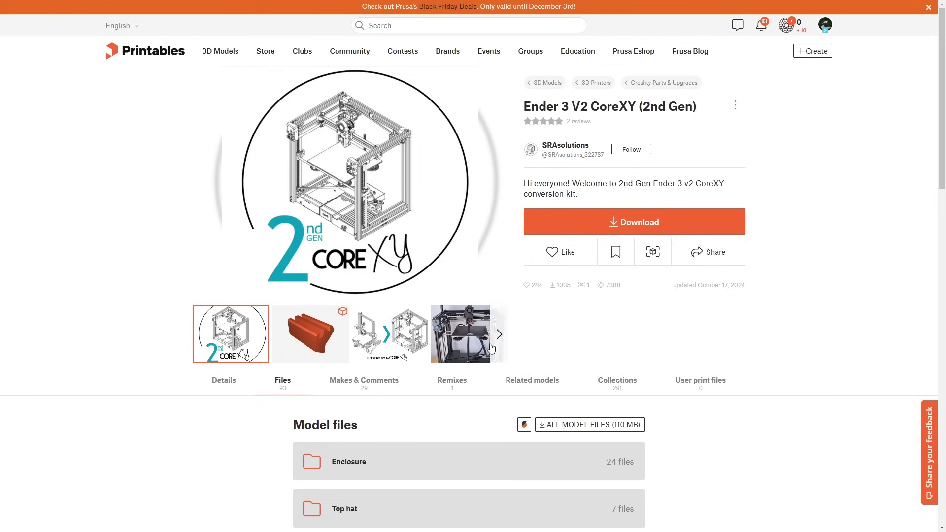
pyautogui.click(392, 346)
pyautogui.click(468, 344)
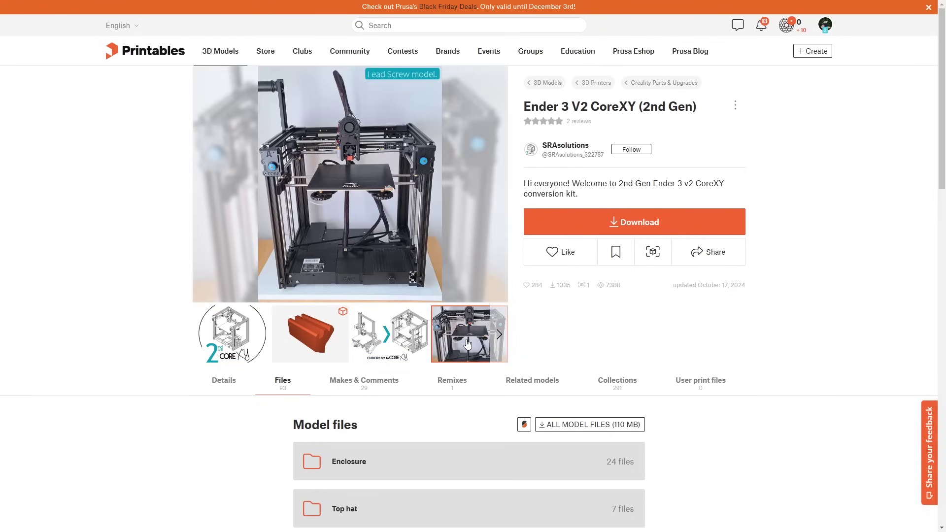
pyautogui.click(395, 346)
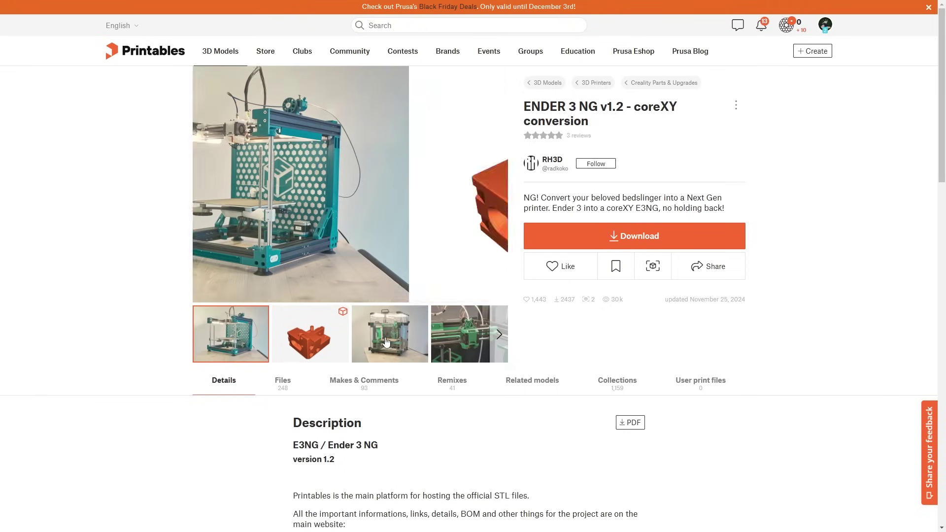
pyautogui.scroll(-3, 711, 393)
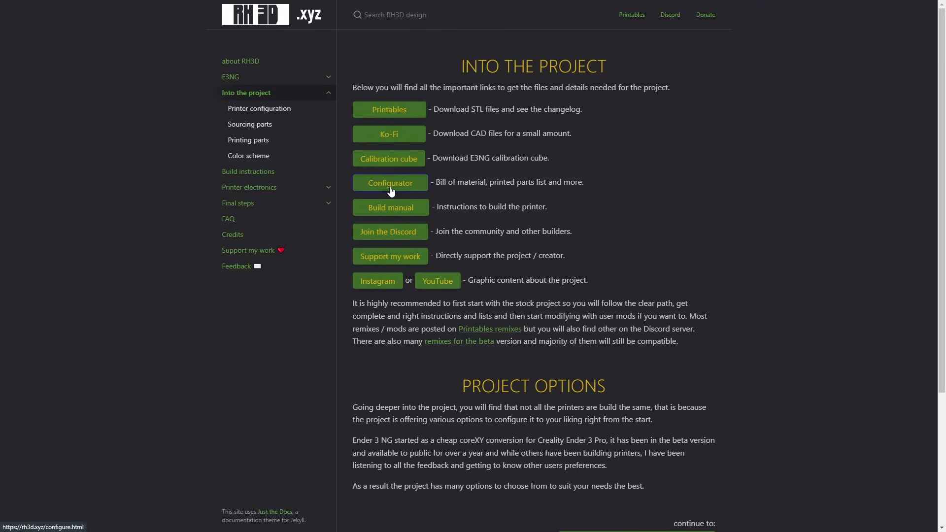
# Open the Ender 3 NG configurator workbook and show its BILL OF MATERIAL sheet
pyautogui.click(391, 191)
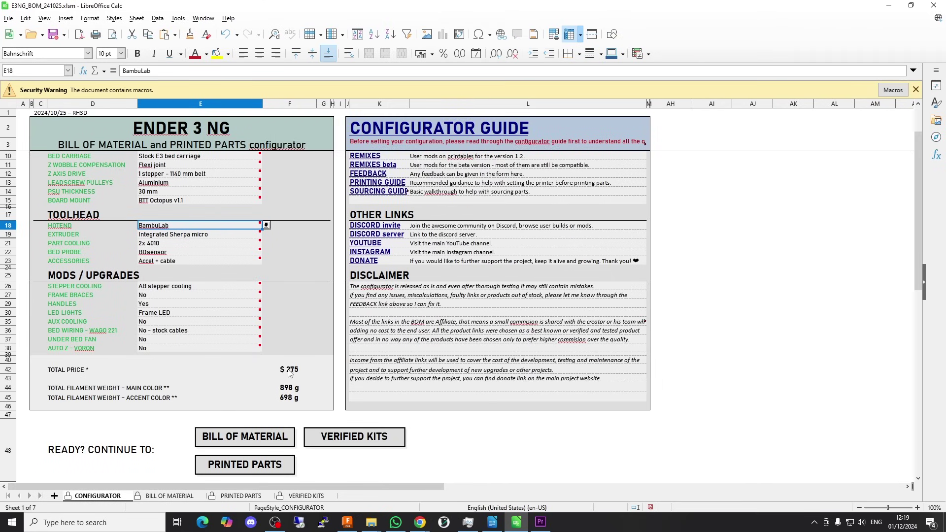
pyautogui.click(170, 496)
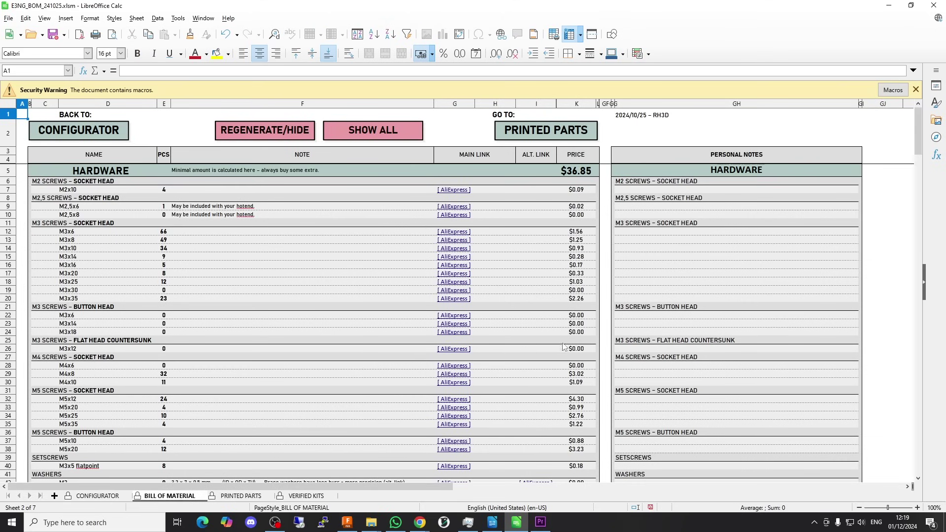
pyautogui.scroll(-3, 667, 318)
pyautogui.scroll(-3, 666, 318)
pyautogui.scroll(-3, 667, 318)
pyautogui.scroll(-2, 667, 317)
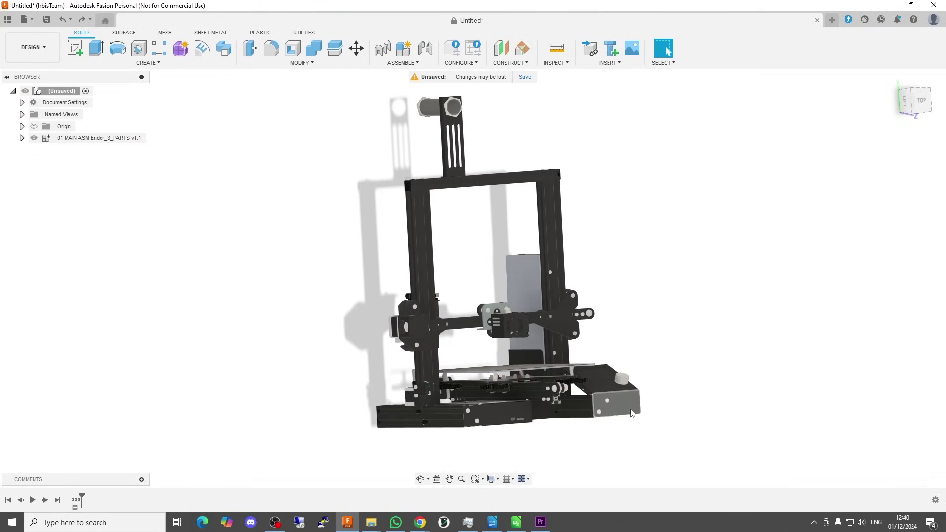
pyautogui.keyDown('shift'); pyautogui.moveTo(632, 414); pyautogui.dragTo(629, 406, button='middle'); pyautogui.keyUp('shift')
pyautogui.scroll(1, 575, 443)
pyautogui.scroll(1, 574, 439)
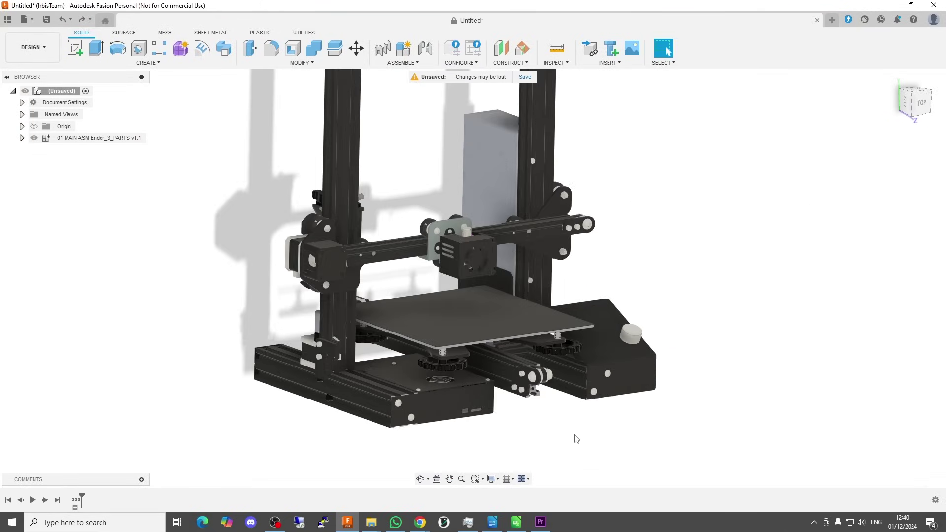
pyautogui.scroll(2, 570, 418)
pyautogui.scroll(2, 591, 415)
pyautogui.scroll(1, 557, 417)
pyautogui.scroll(-1, 627, 444)
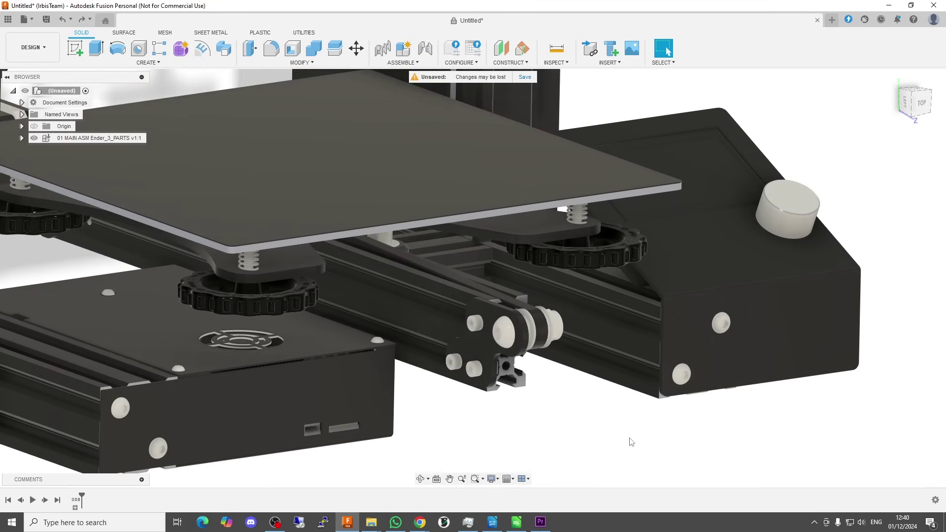
pyautogui.keyDown('shift'); pyautogui.moveTo(628, 444); pyautogui.dragTo(440, 300, button='middle'); pyautogui.keyUp('shift')
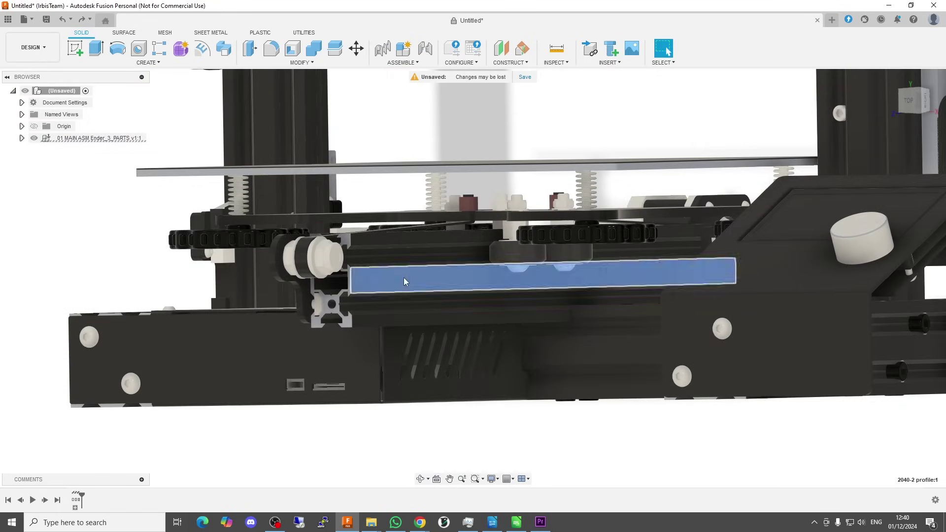
pyautogui.click(404, 277)
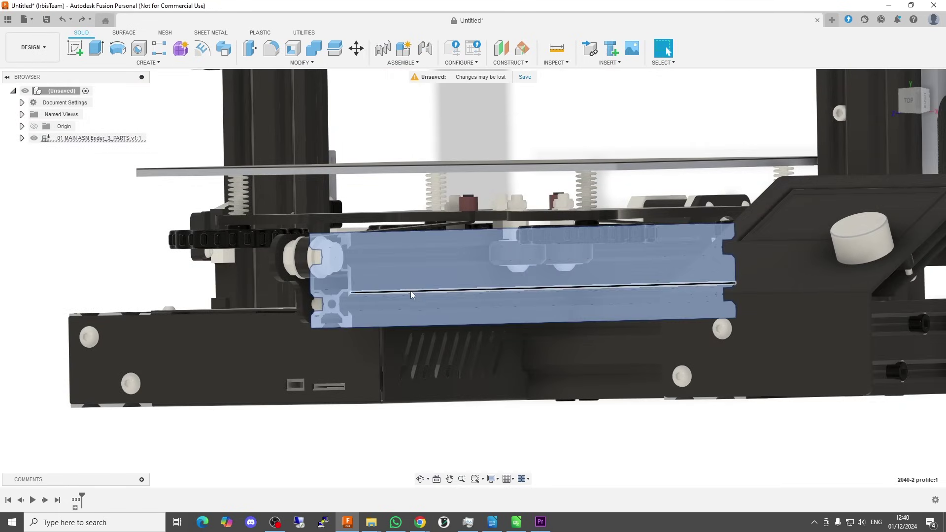
pyautogui.keyDown('shift'); pyautogui.moveTo(466, 446); pyautogui.dragTo(473, 444, button='middle'); pyautogui.keyUp('shift')
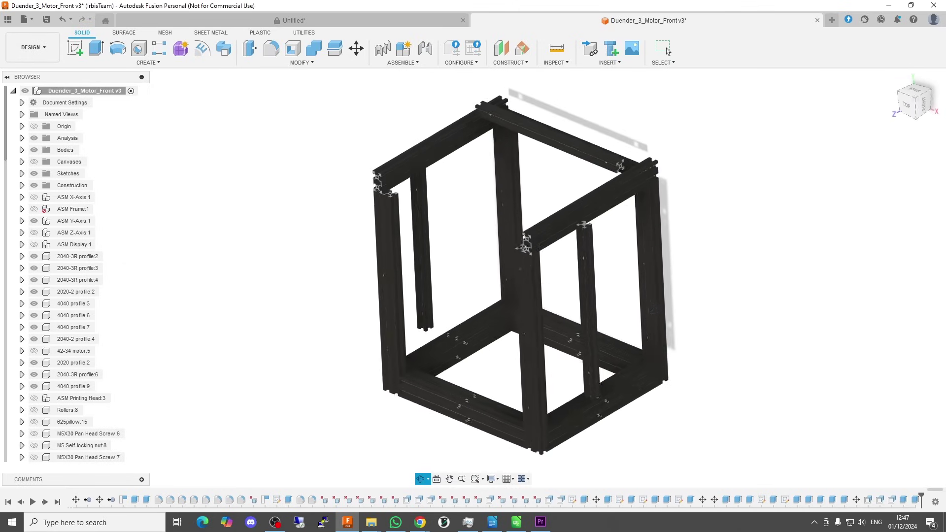
pyautogui.moveTo(665, 308); pyautogui.dragTo(514, 417)
pyautogui.press('Escape')
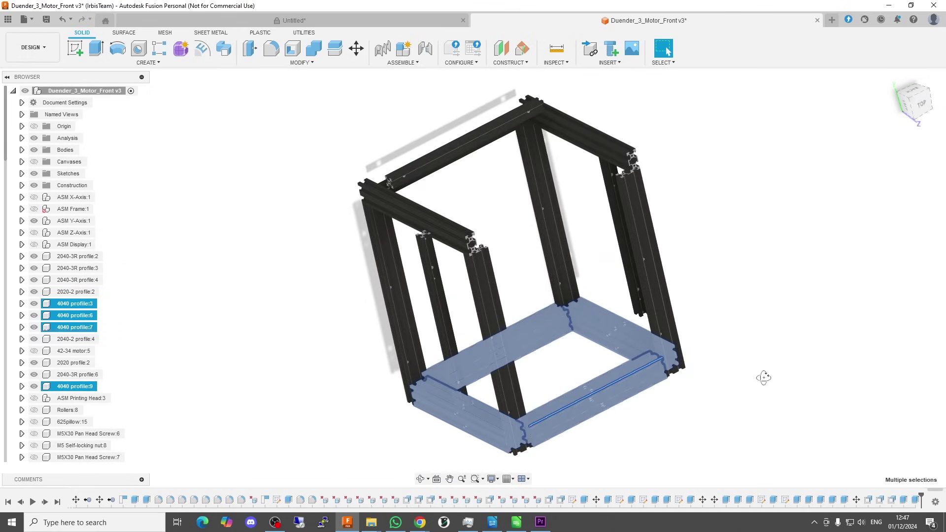
pyautogui.keyDown('shift'); pyautogui.moveTo(763, 378); pyautogui.dragTo(707, 380, button='middle'); pyautogui.keyUp('shift')
pyautogui.press('Escape')
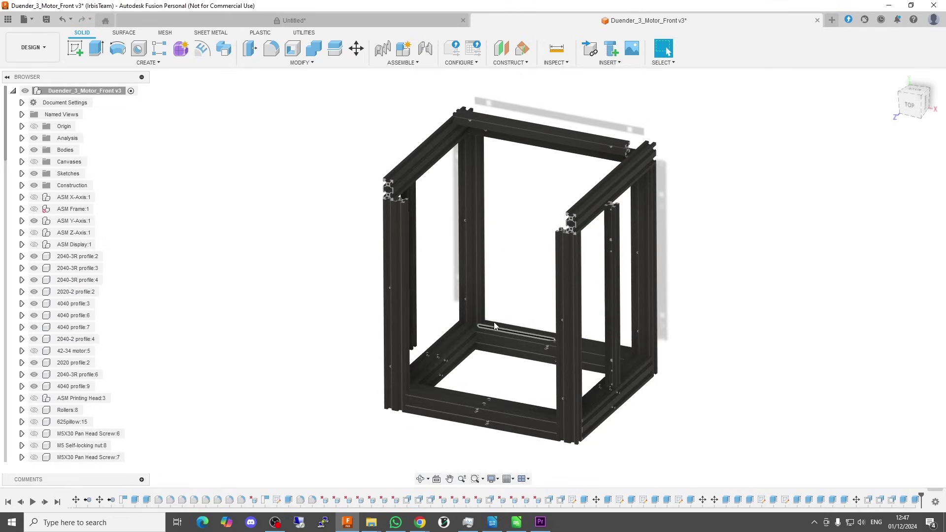
pyautogui.click(397, 309)
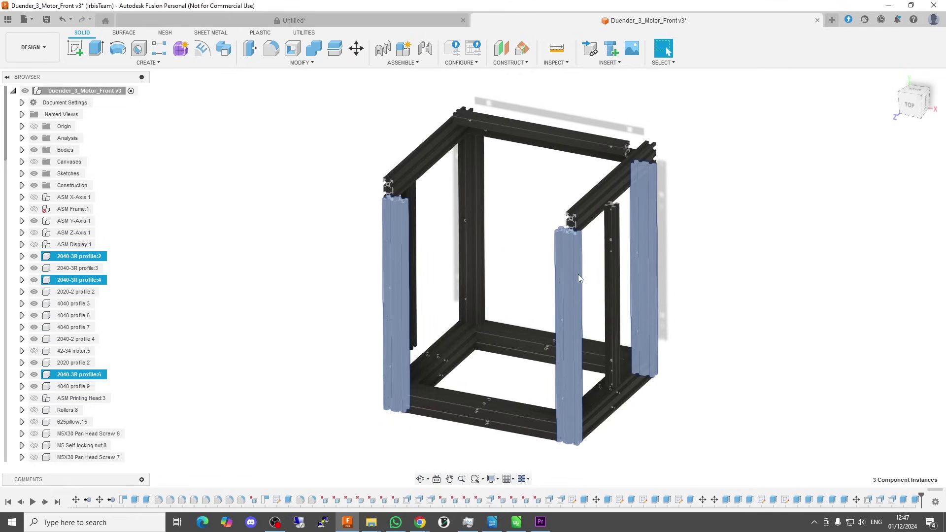
pyautogui.keyDown('ctrl'); pyautogui.click(468, 252); pyautogui.keyUp('ctrl')
pyautogui.moveTo(728, 373)
pyautogui.keyDown('shift'); pyautogui.mouseDown(button='middle')
pyautogui.moveTo(749, 368)
pyautogui.moveTo(709, 366)
pyautogui.mouseUp(button='middle'); pyautogui.keyUp('shift')
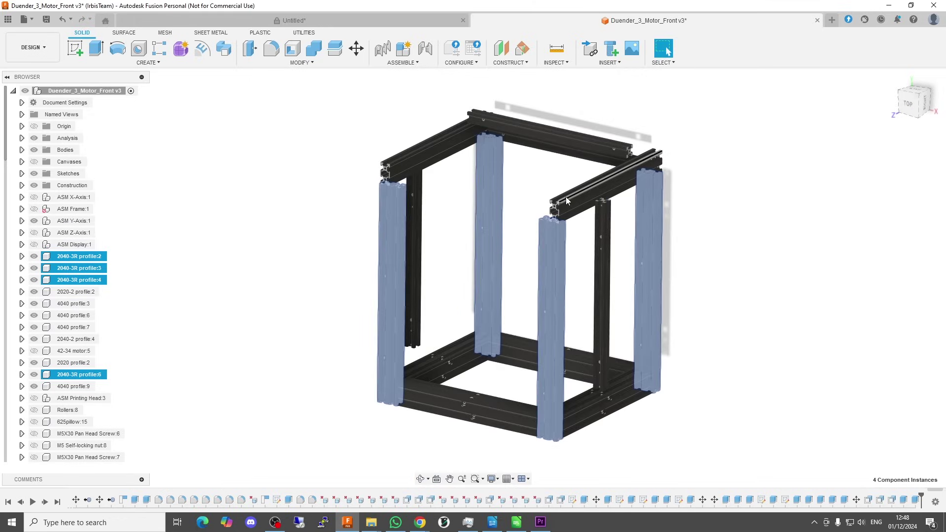
pyautogui.click(692, 209)
pyautogui.click(580, 190)
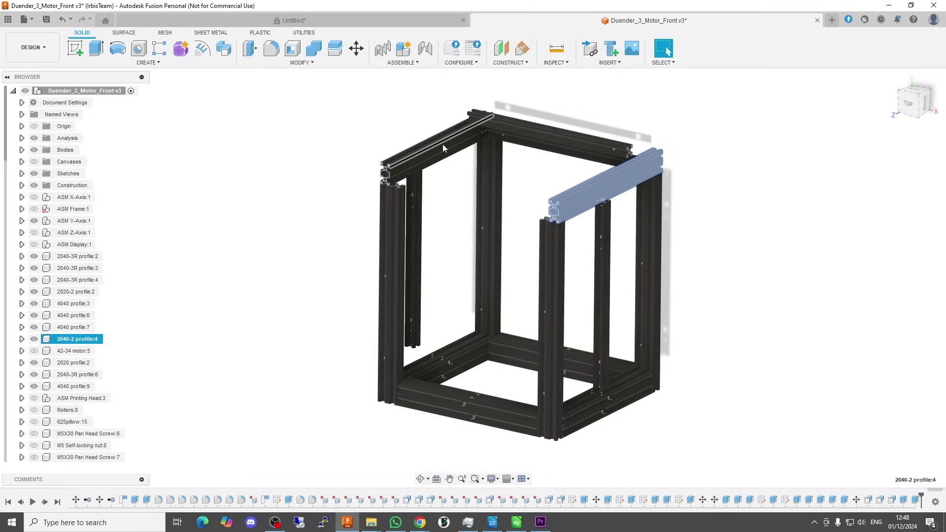
pyautogui.keyDown('ctrl'); pyautogui.click(438, 163); pyautogui.keyUp('ctrl')
pyautogui.click(527, 253)
pyautogui.keyDown('shift'); pyautogui.moveTo(526, 253); pyautogui.dragTo(623, 187, button='middle'); pyautogui.keyUp('shift')
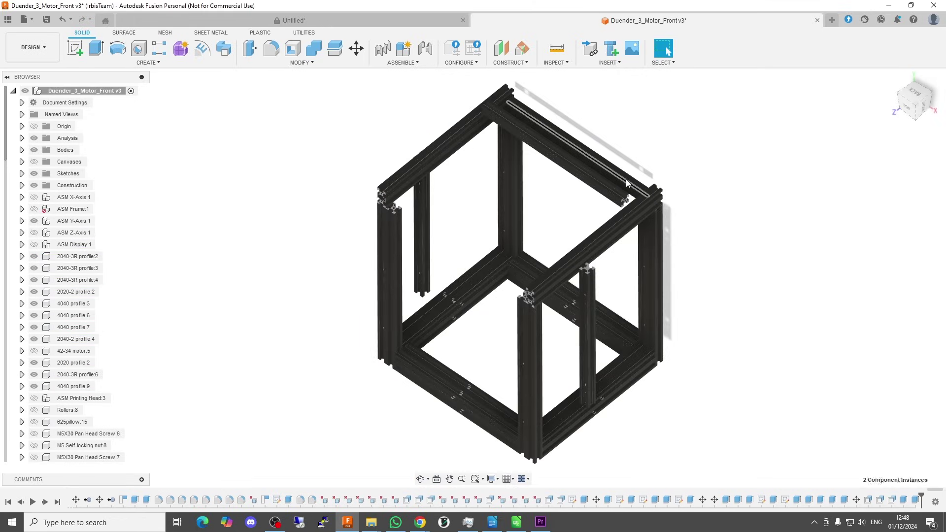
pyautogui.keyDown('shift'); pyautogui.moveTo(747, 248); pyautogui.dragTo(696, 240, button='middle'); pyautogui.keyUp('shift')
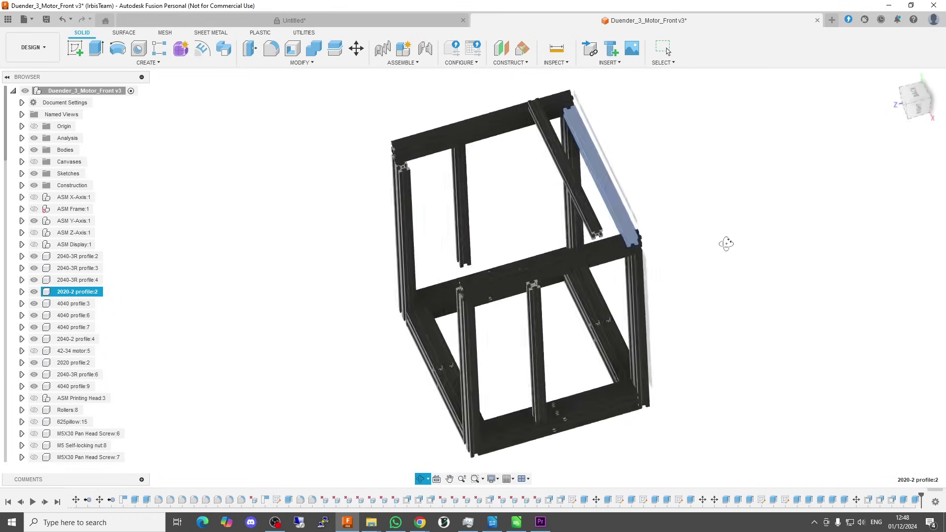
pyautogui.keyDown('shift'); pyautogui.moveTo(696, 241); pyautogui.dragTo(729, 239, button='middle'); pyautogui.keyUp('shift')
pyautogui.scroll(3, 562, 128)
pyautogui.scroll(3, 581, 171)
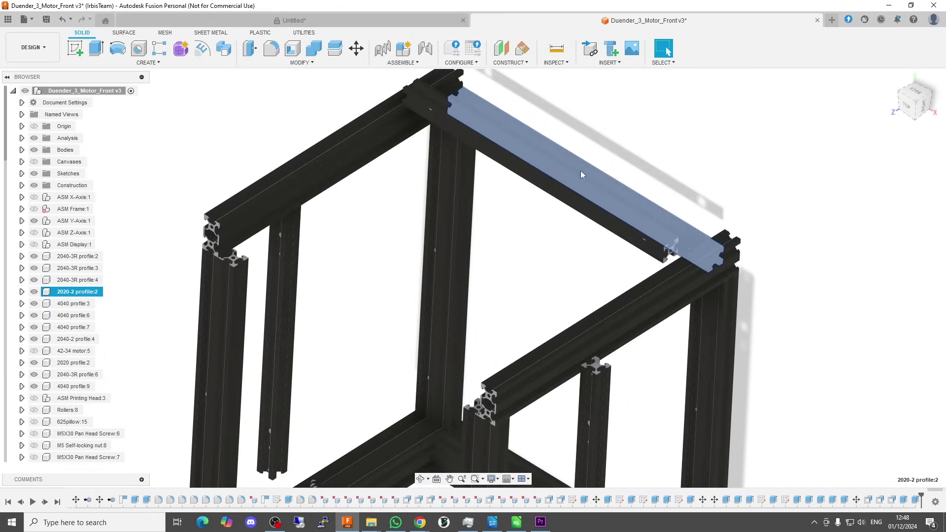
pyautogui.click(581, 199)
pyautogui.scroll(-2, 715, 158)
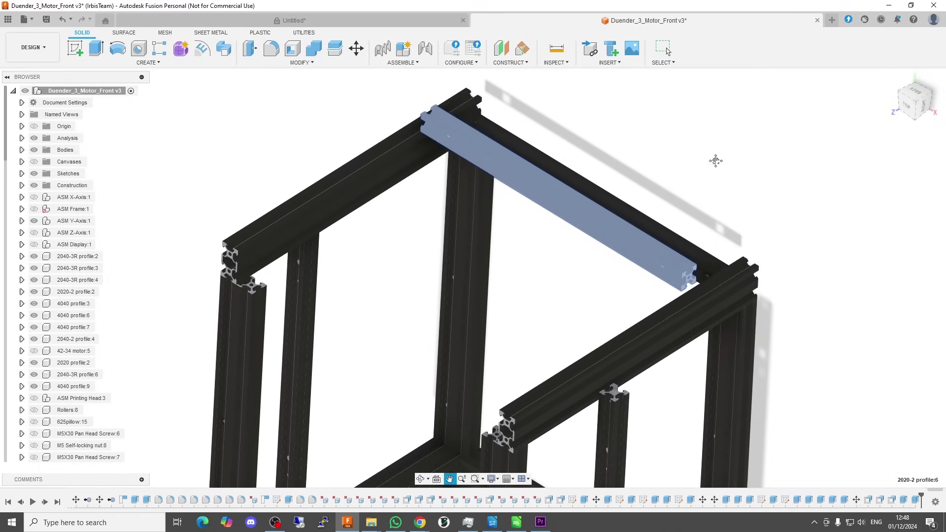
pyautogui.scroll(2, 695, 214)
pyautogui.scroll(2, 653, 262)
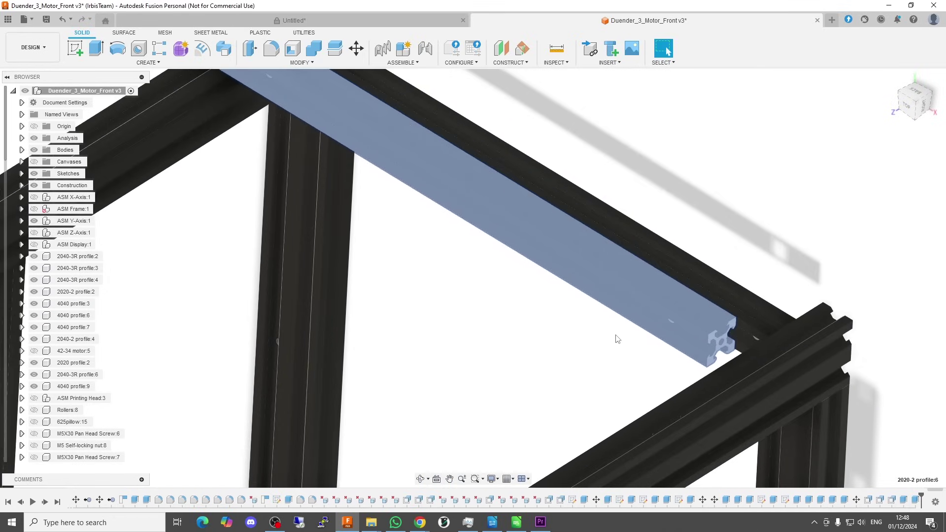
pyautogui.scroll(-1, 617, 339)
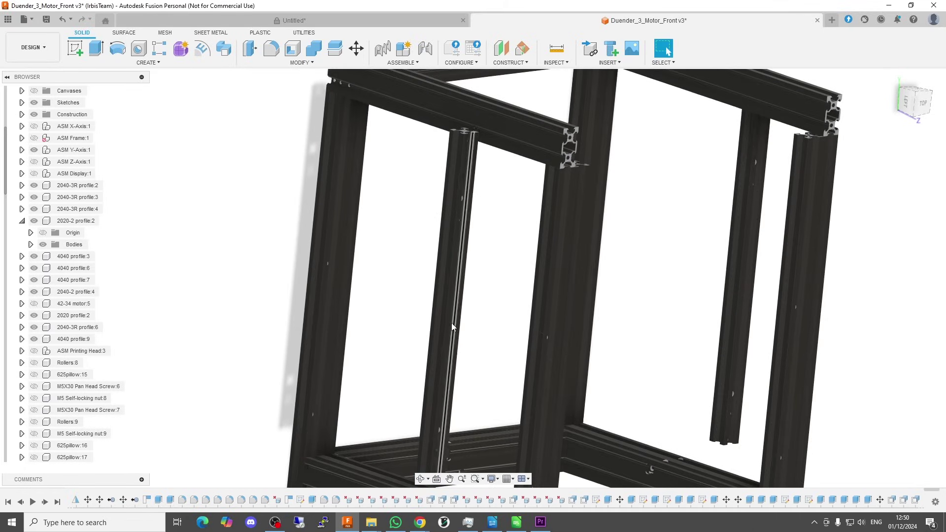
# Select the left and right vertical 2020 uprights and orbit to a tilted view
pyautogui.click(449, 324)
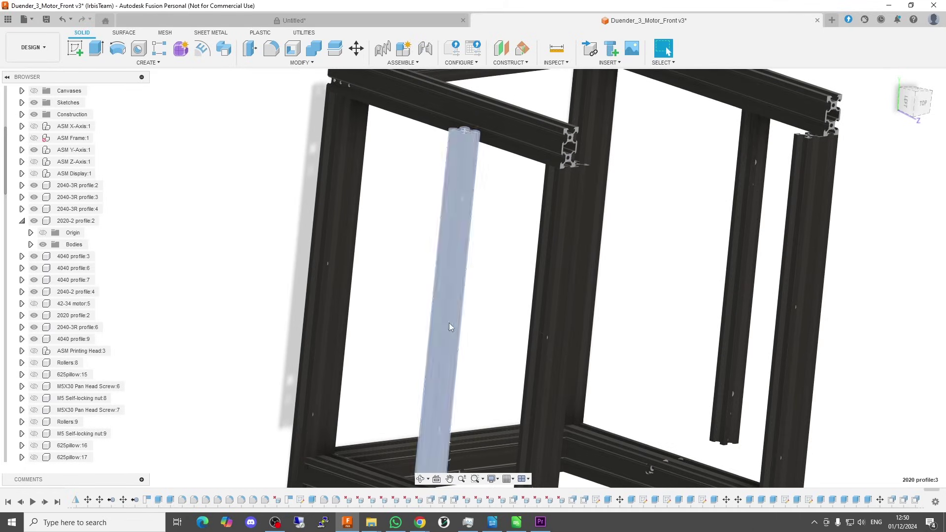
pyautogui.keyDown('ctrl'); pyautogui.click(736, 290); pyautogui.keyUp('ctrl')
pyautogui.moveTo(737, 290)
pyautogui.keyDown('shift'); pyautogui.mouseDown(button='middle')
pyautogui.moveTo(617, 368)
pyautogui.moveTo(574, 354)
pyautogui.mouseUp(button='middle'); pyautogui.keyUp('shift')
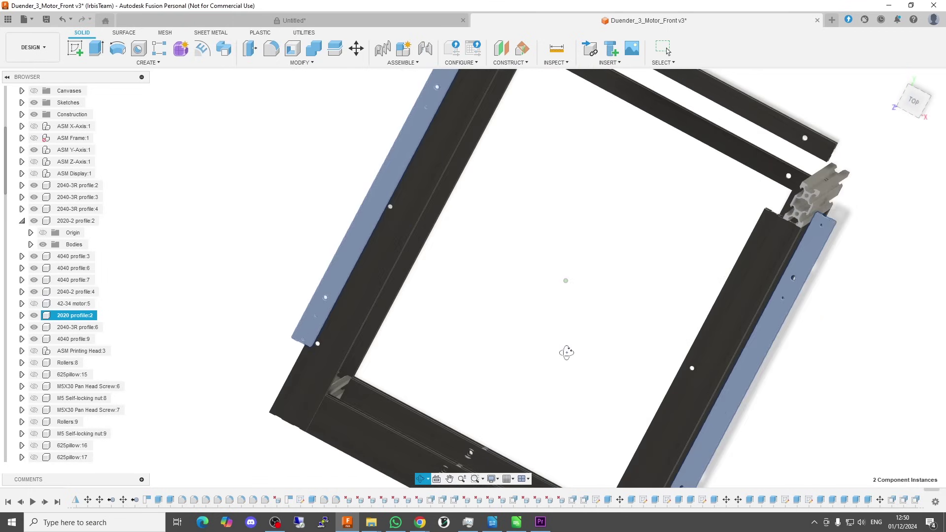
pyautogui.keyDown('shift'); pyautogui.moveTo(567, 352); pyautogui.dragTo(576, 329, button='middle'); pyautogui.keyUp('shift')
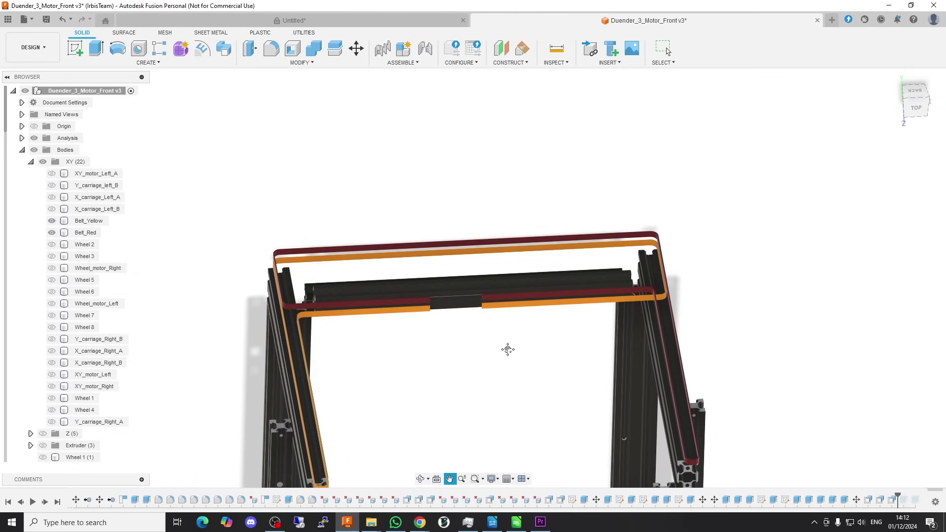
# Tilt and orbit the view around the assembled v4 printer model
pyautogui.keyDown('shift'); pyautogui.moveTo(518, 407); pyautogui.dragTo(496, 279, button='middle'); pyautogui.keyUp('shift')
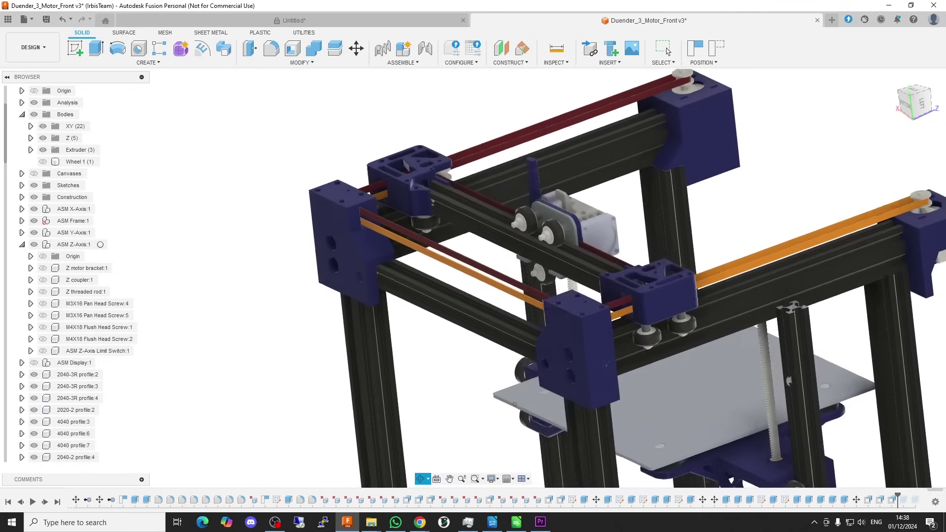
pyautogui.keyDown('shift'); pyautogui.moveTo(605, 365); pyautogui.dragTo(575, 363, button='middle'); pyautogui.keyUp('shift')
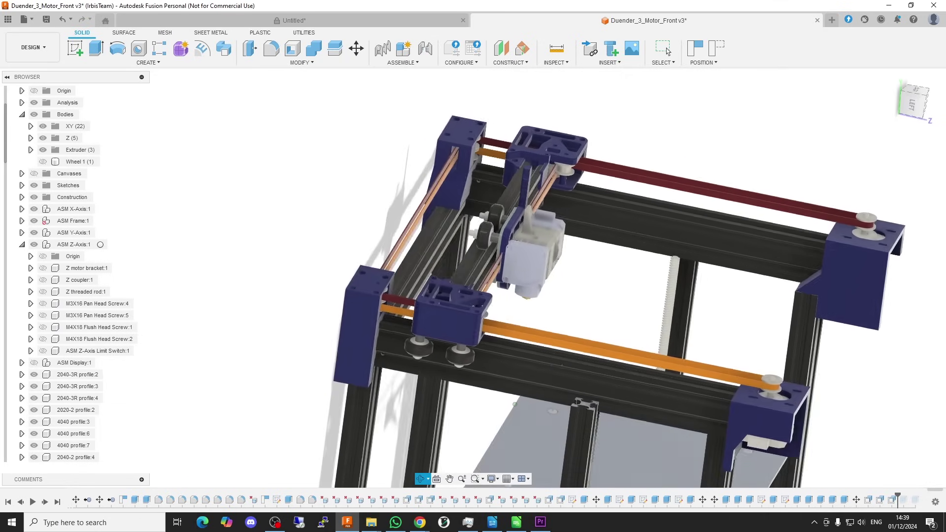
pyautogui.keyDown('shift'); pyautogui.moveTo(542, 363); pyautogui.dragTo(532, 362, button='middle'); pyautogui.keyUp('shift')
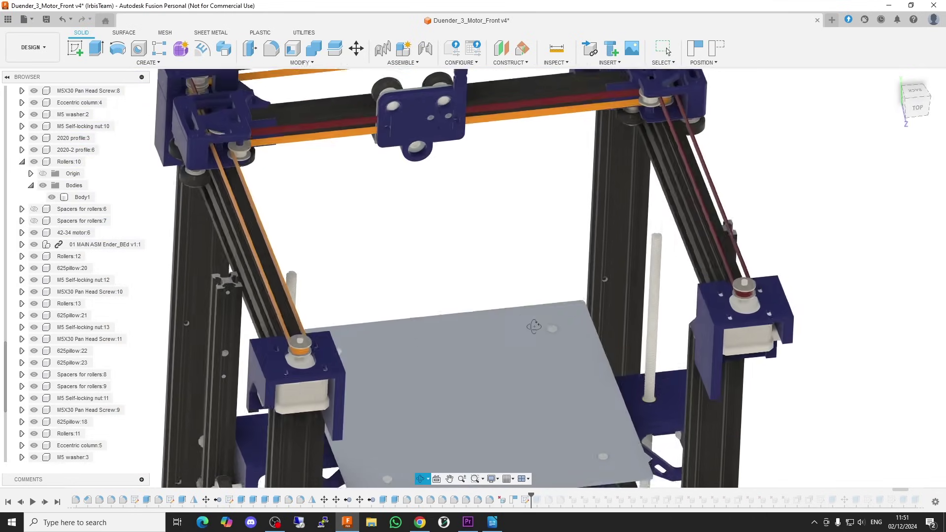
pyautogui.moveTo(545, 312)
pyautogui.keyDown('shift'); pyautogui.mouseDown(button='middle')
pyautogui.moveTo(439, 392)
pyautogui.moveTo(414, 348)
pyautogui.mouseUp(button='middle'); pyautogui.keyUp('shift')
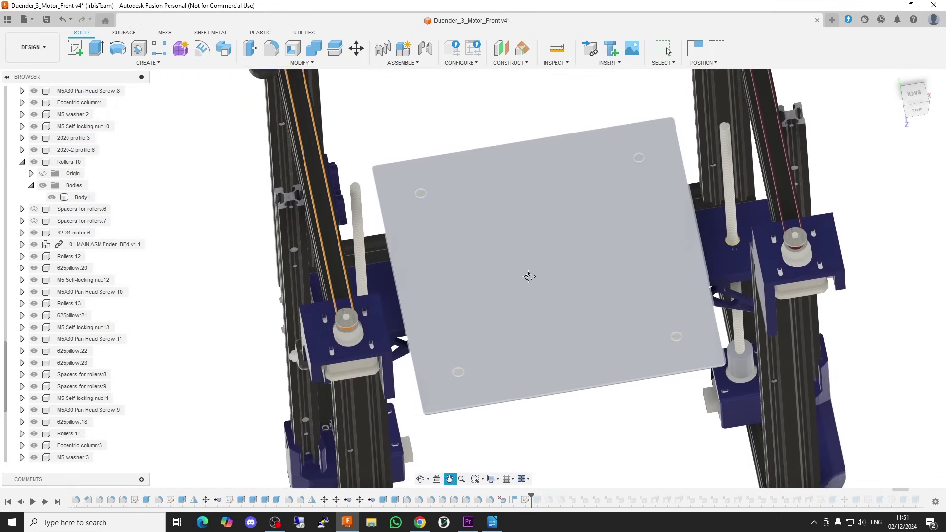
pyautogui.scroll(3, 414, 347)
pyautogui.scroll(2, 399, 320)
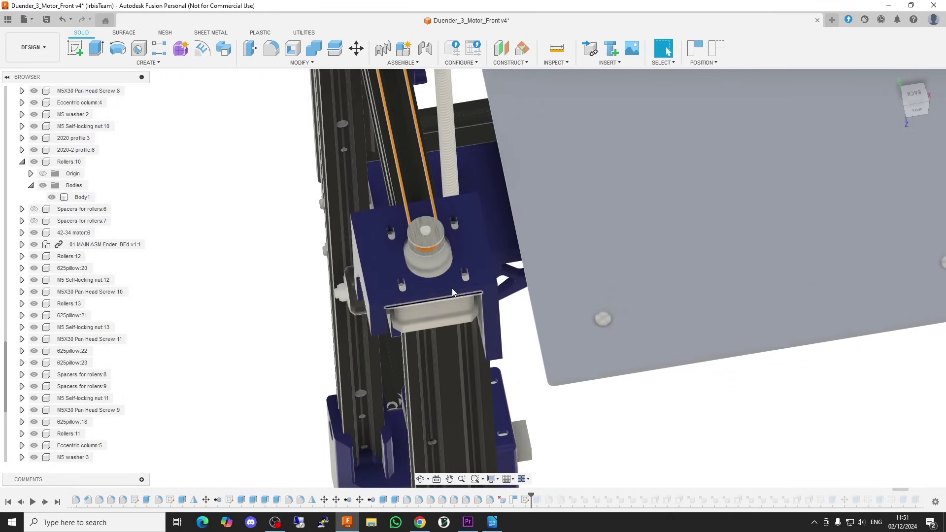
pyautogui.scroll(-5, 453, 294)
pyautogui.keyDown('shift'); pyautogui.moveTo(638, 226); pyautogui.dragTo(525, 394, button='middle'); pyautogui.keyUp('shift')
pyautogui.scroll(2, 527, 361)
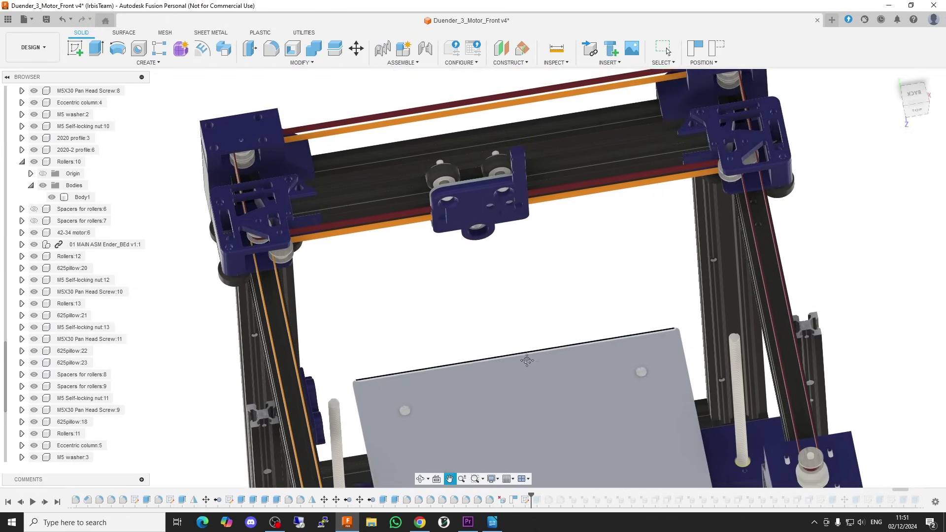
pyautogui.keyDown('shift'); pyautogui.moveTo(527, 360); pyautogui.dragTo(554, 319, button='middle'); pyautogui.keyUp('shift')
pyautogui.moveTo(533, 385); pyautogui.dragTo(652, 182, button='middle')
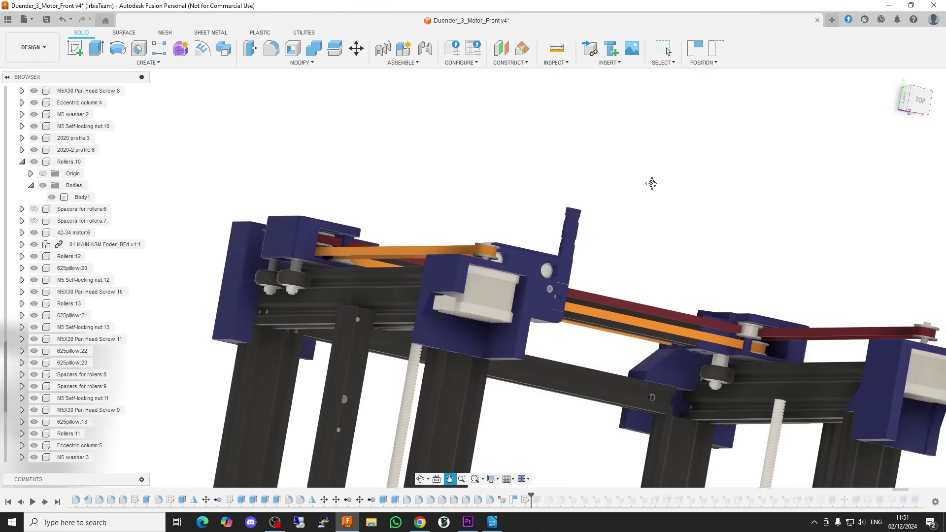
pyautogui.scroll(3, 650, 327)
pyautogui.keyDown('shift'); pyautogui.moveTo(651, 327); pyautogui.dragTo(649, 325, button='middle'); pyautogui.keyUp('shift')
pyautogui.scroll(3, 651, 327)
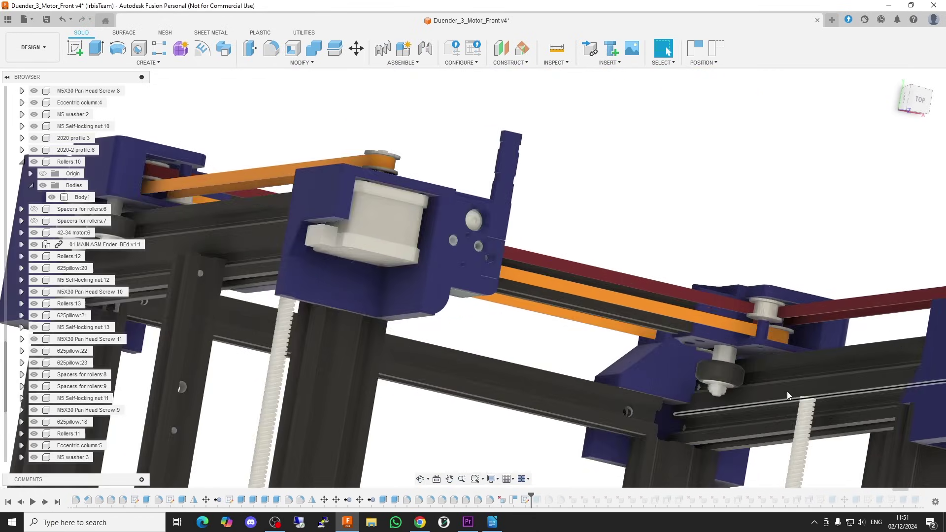
pyautogui.scroll(3, 788, 392)
pyautogui.scroll(-6, 714, 344)
pyautogui.scroll(-3, 651, 368)
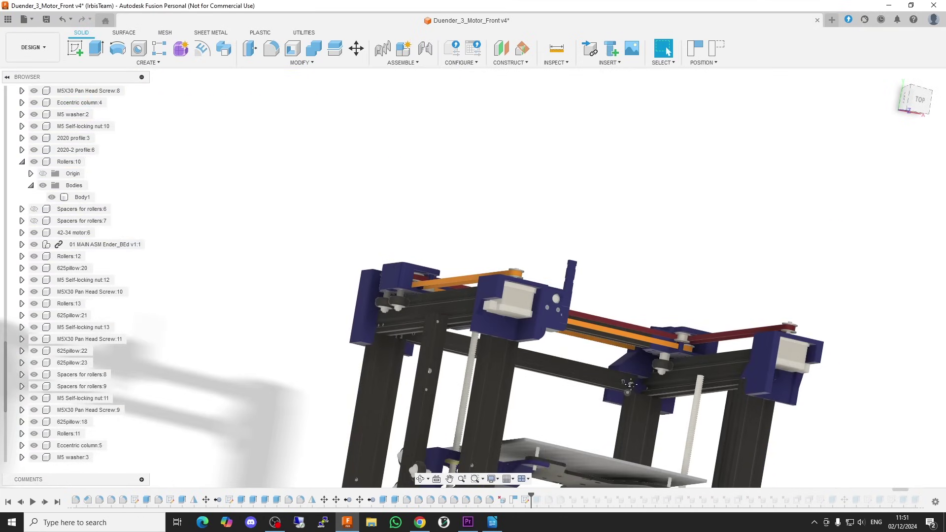
pyautogui.keyDown('shift'); pyautogui.moveTo(651, 369); pyautogui.dragTo(562, 348, button='middle'); pyautogui.keyUp('shift')
pyautogui.moveTo(619, 259)
pyautogui.keyDown('shift'); pyautogui.mouseDown(button='middle')
pyautogui.moveTo(551, 260)
pyautogui.moveTo(610, 253)
pyautogui.moveTo(582, 232)
pyautogui.moveTo(669, 193)
pyautogui.mouseUp(button='middle'); pyautogui.keyUp('shift')
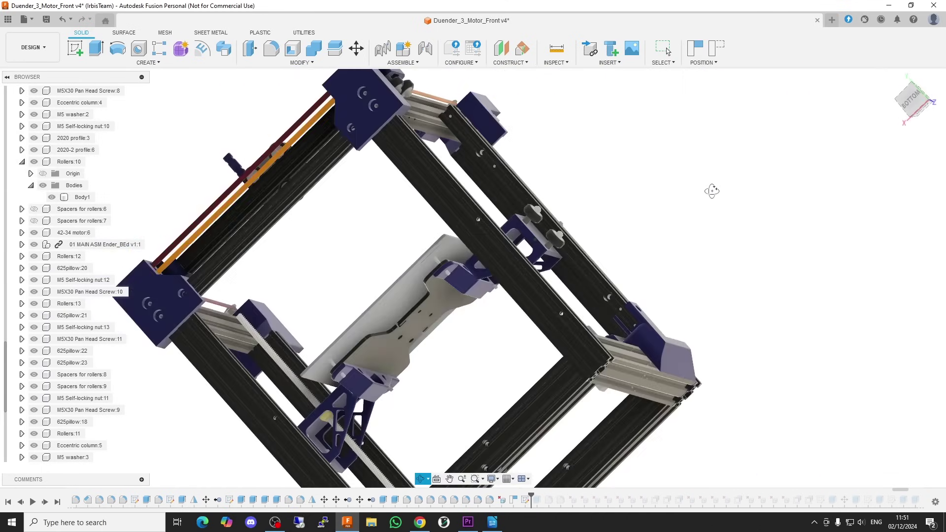
pyautogui.keyDown('shift'); pyautogui.moveTo(669, 192); pyautogui.dragTo(645, 202, button='middle'); pyautogui.keyUp('shift')
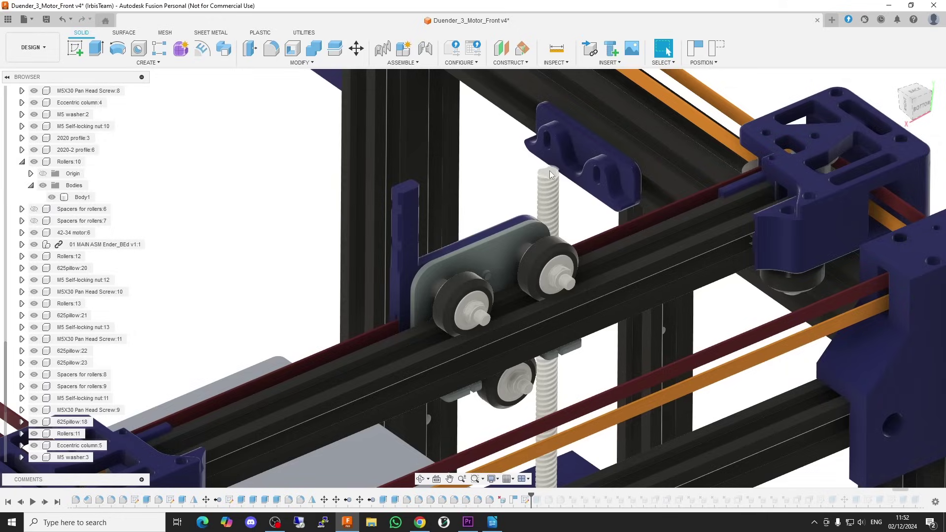
pyautogui.scroll(-5, 514, 352)
pyautogui.scroll(-3, 510, 332)
pyautogui.scroll(-2, 506, 310)
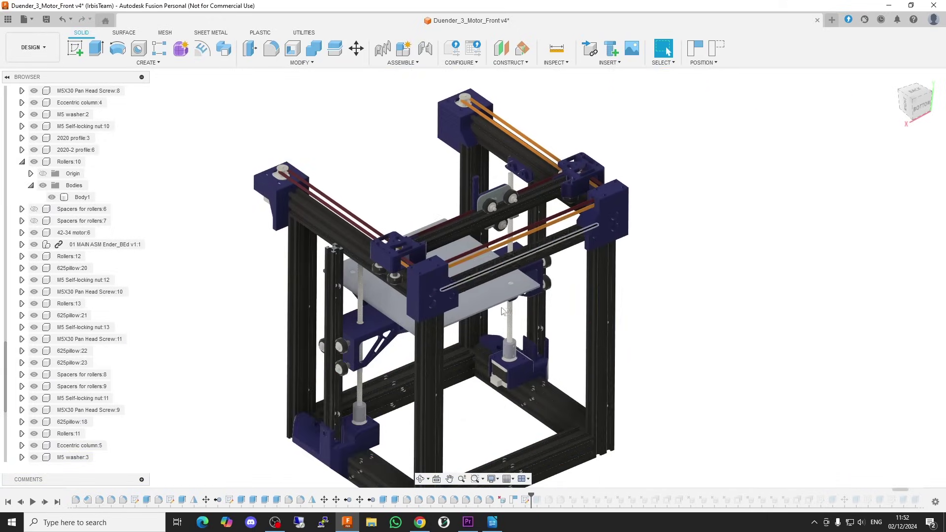
pyautogui.moveTo(504, 302)
pyautogui.keyDown('shift'); pyautogui.mouseDown(button='middle')
pyautogui.moveTo(466, 267)
pyautogui.moveTo(369, 356)
pyautogui.moveTo(656, 383)
pyautogui.mouseUp(button='middle'); pyautogui.keyUp('shift')
pyautogui.scroll(3, 467, 267)
pyautogui.scroll(3, 468, 247)
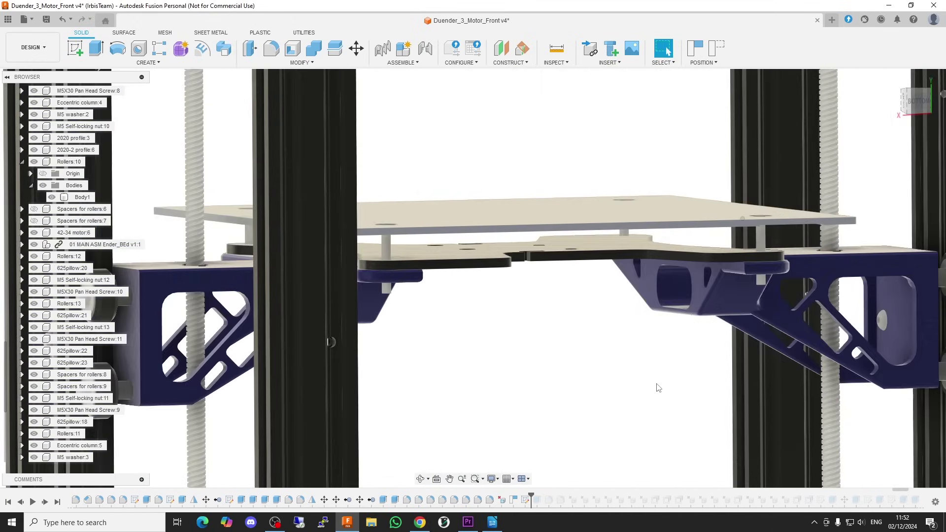
pyautogui.scroll(-5, 657, 388)
# Pan the viewport to bring the printer's lower frame into view
pyautogui.moveTo(627, 429)
pyautogui.mouseDown(button='middle')
pyautogui.moveTo(549, 286)
pyautogui.moveTo(562, 311)
pyautogui.mouseUp(button='middle')
pyautogui.scroll(-2, 548, 292)
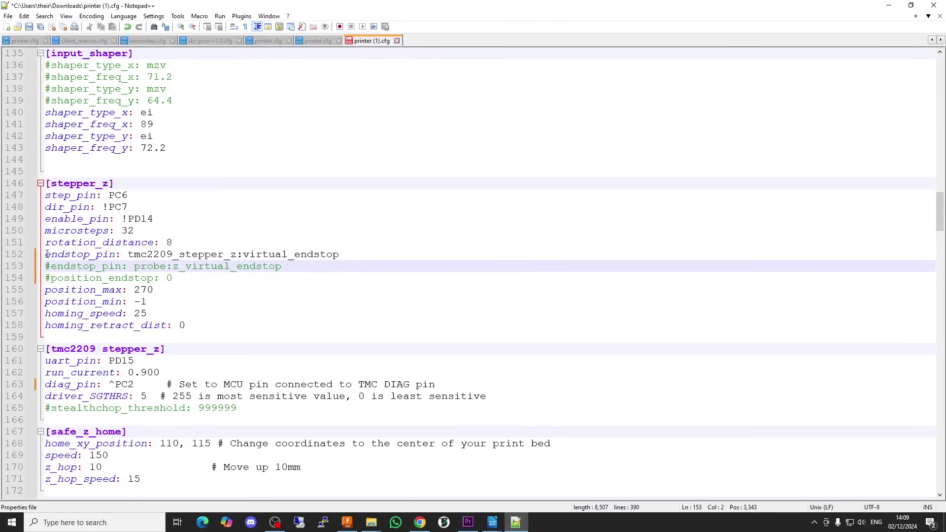
pyautogui.moveTo(46, 255); pyautogui.dragTo(204, 254)
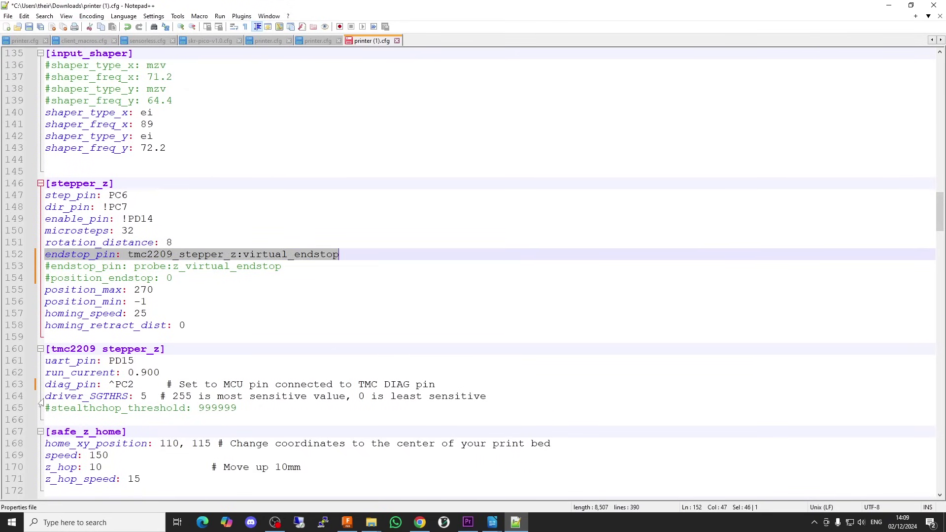
pyautogui.moveTo(45, 397); pyautogui.dragTo(96, 397)
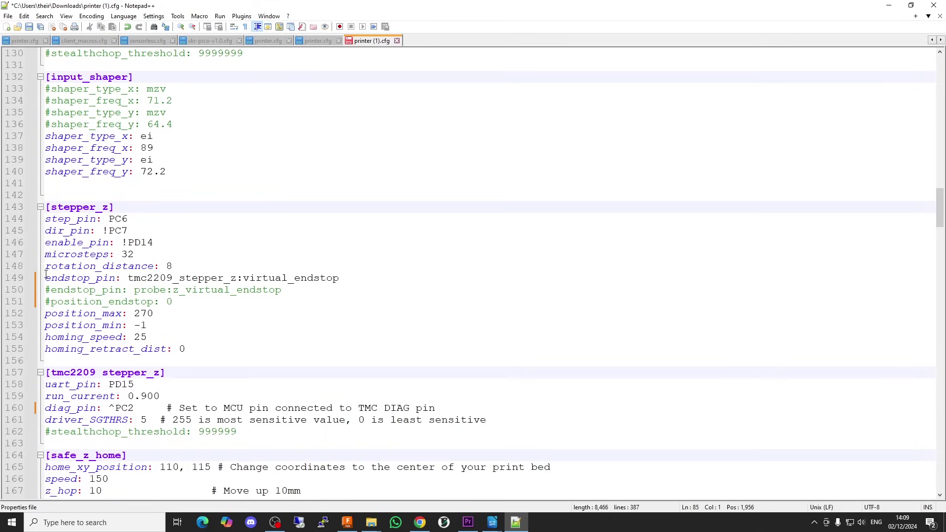
pyautogui.click(45, 278)
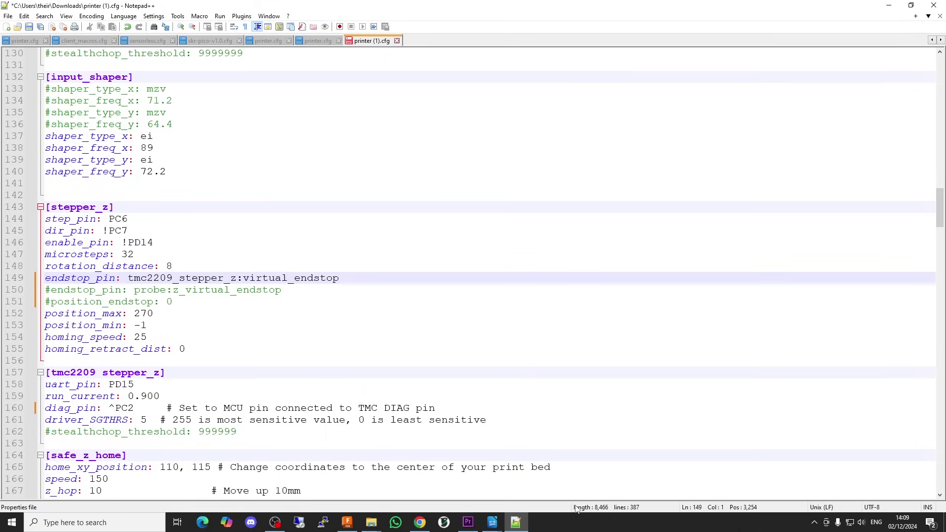
pyautogui.write('#')
pyautogui.press('Down')
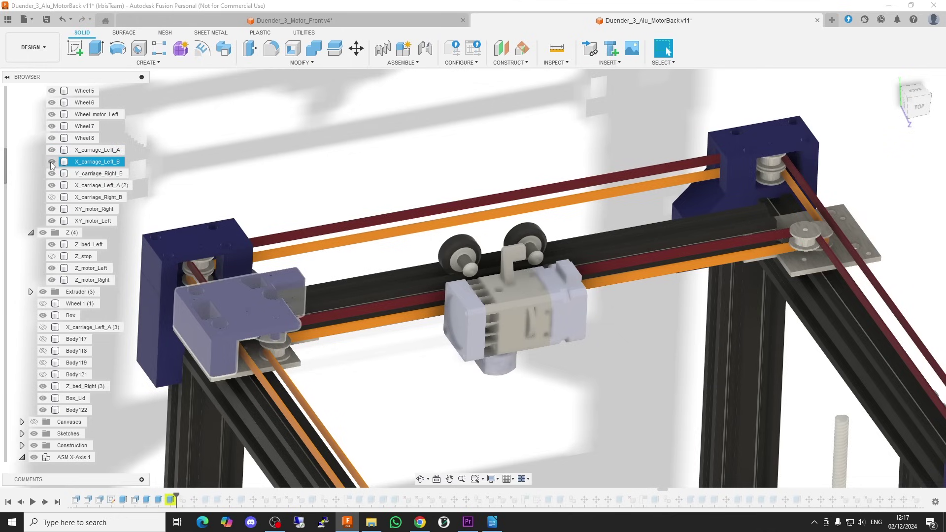
pyautogui.scroll(3, 428, 374)
pyautogui.scroll(3, 427, 375)
pyautogui.keyDown('shift'); pyautogui.moveTo(428, 374); pyautogui.dragTo(678, 341, button='middle'); pyautogui.keyUp('shift')
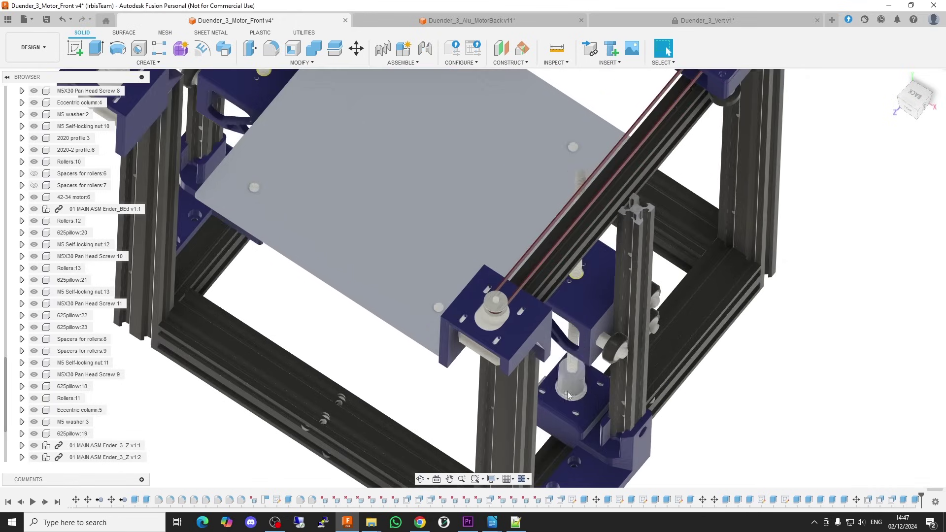
pyautogui.scroll(5, 543, 361)
pyautogui.scroll(3, 543, 360)
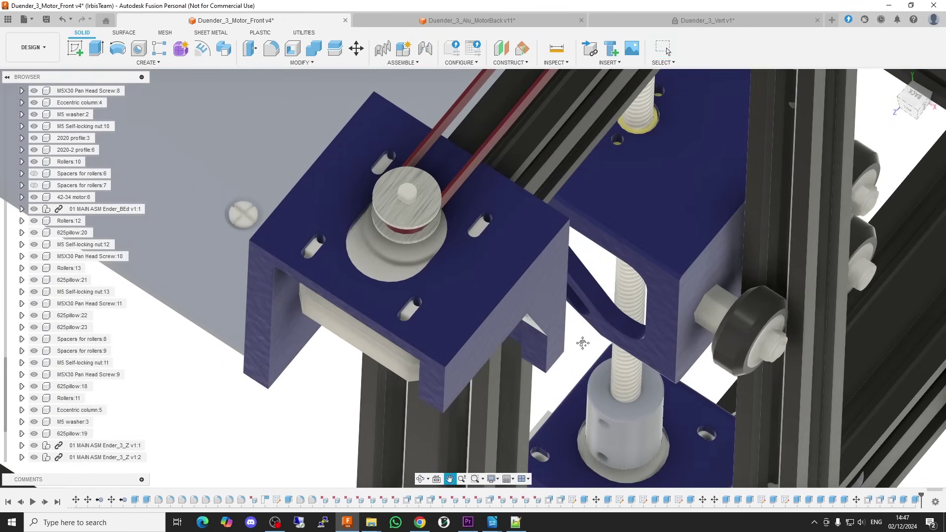
# Pan across the corner bracket, then re-angle the Duender_3_Vert frame model
pyautogui.moveTo(582, 343); pyautogui.dragTo(653, 407, button='middle')
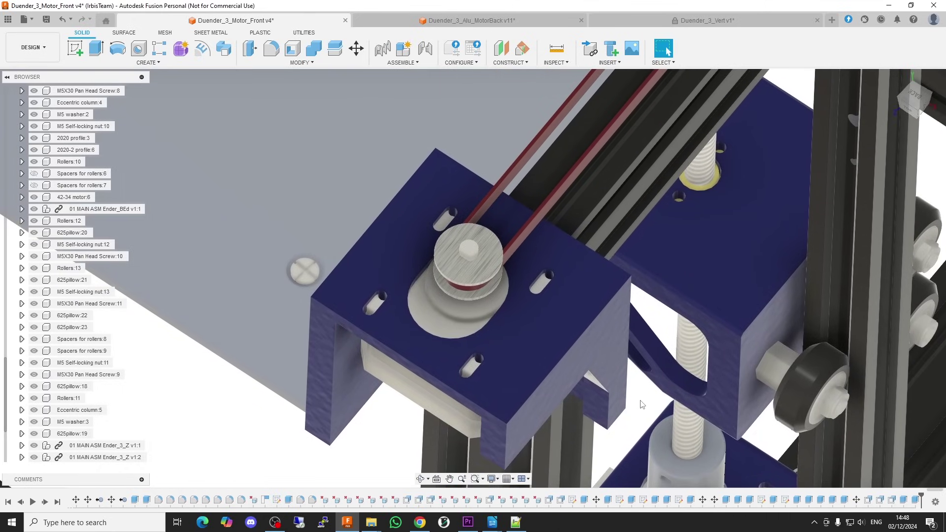
pyautogui.click(706, 20)
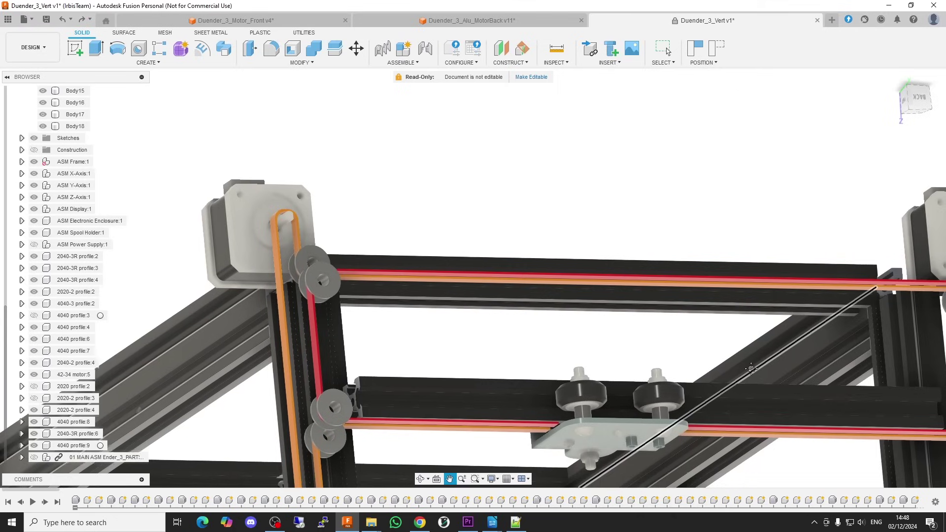
pyautogui.moveTo(636, 340)
pyautogui.mouseDown(button='middle')
pyautogui.moveTo(699, 361)
pyautogui.moveTo(615, 344)
pyautogui.mouseUp(button='middle')
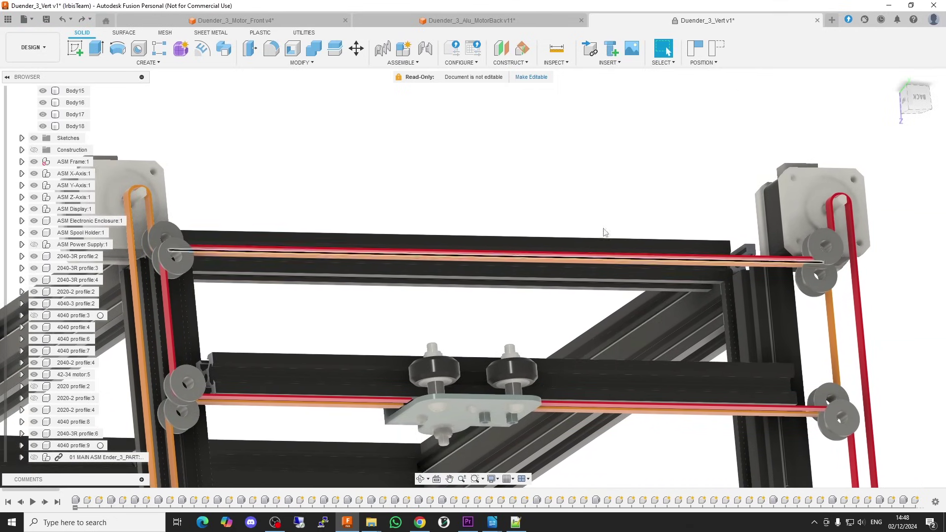
# Pan the Alu_MotorBack model toward the blue corner block, then return to Duender_3_Vert
pyautogui.click(474, 20)
pyautogui.moveTo(426, 291); pyautogui.dragTo(652, 410, button='middle')
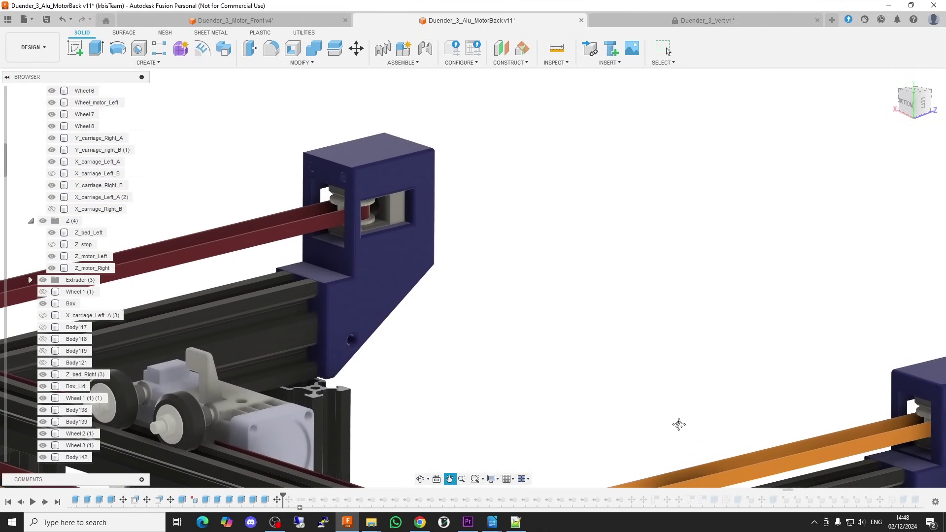
pyautogui.moveTo(652, 411); pyautogui.dragTo(701, 433, button='middle')
pyautogui.hotkey('ctrl', 'Tab')
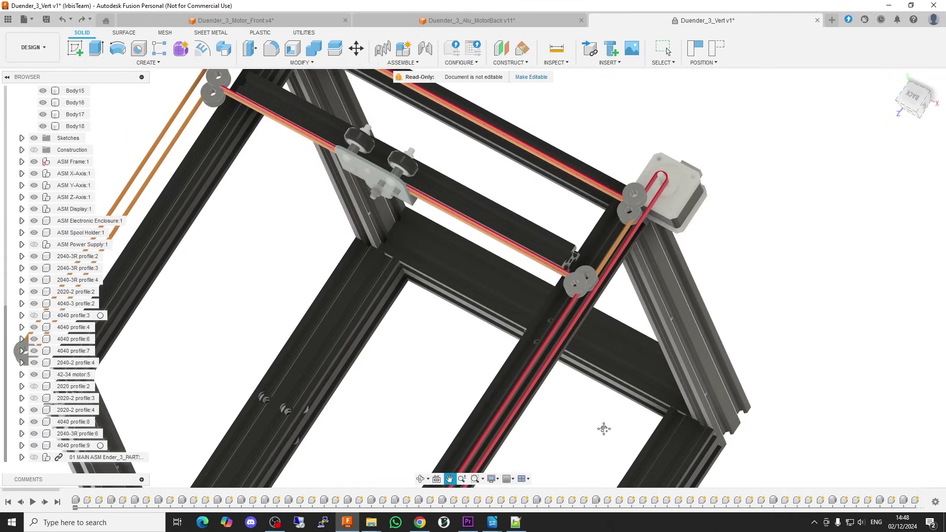
pyautogui.moveTo(602, 429)
pyautogui.mouseDown(button='middle')
pyautogui.moveTo(705, 307)
pyautogui.moveTo(767, 337)
pyautogui.moveTo(783, 382)
pyautogui.moveTo(743, 495)
pyautogui.mouseUp(button='middle')
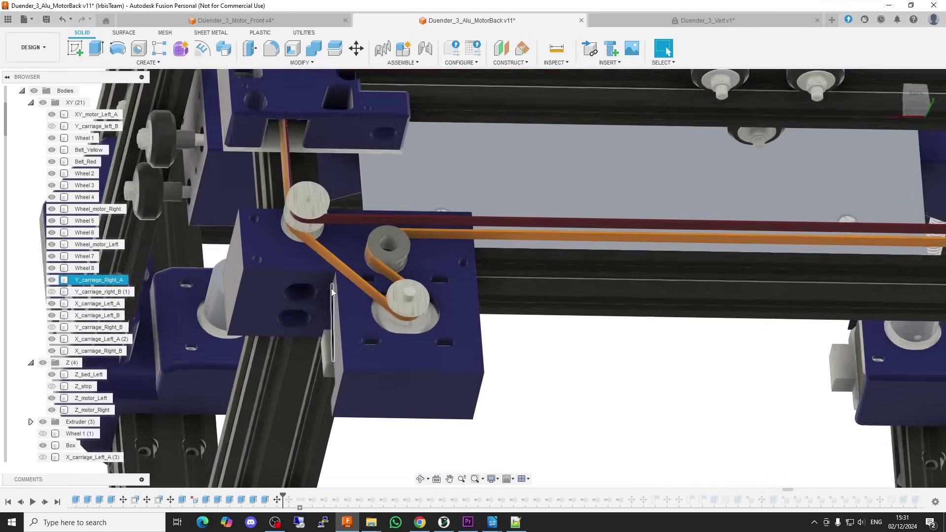
pyautogui.scroll(3, 331, 289)
# Pan and orbit onto the carriage belt pulleys to follow the belt path
pyautogui.moveTo(648, 335); pyautogui.dragTo(742, 354, button='middle')
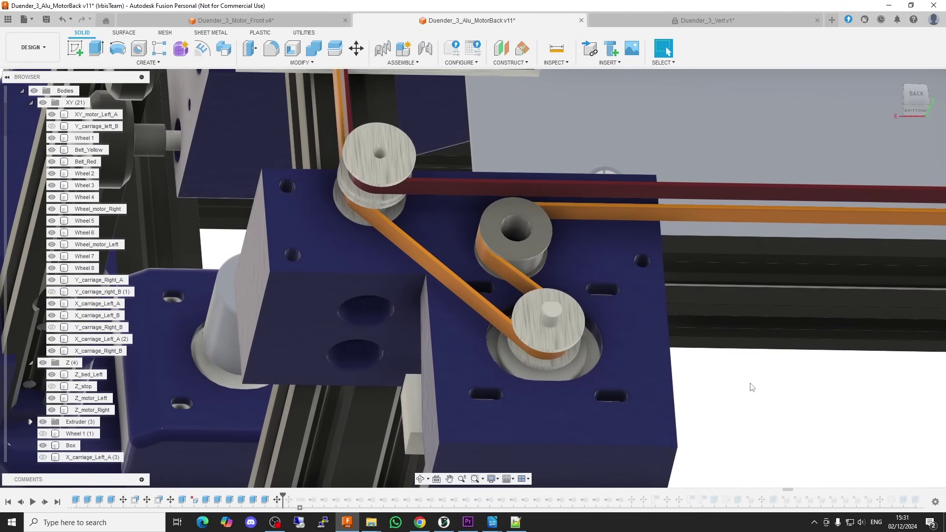
pyautogui.moveTo(752, 387)
pyautogui.keyDown('shift'); pyautogui.mouseDown(button='middle')
pyautogui.moveTo(744, 380)
pyautogui.moveTo(737, 397)
pyautogui.moveTo(768, 373)
pyautogui.mouseUp(button='middle'); pyautogui.keyUp('shift')
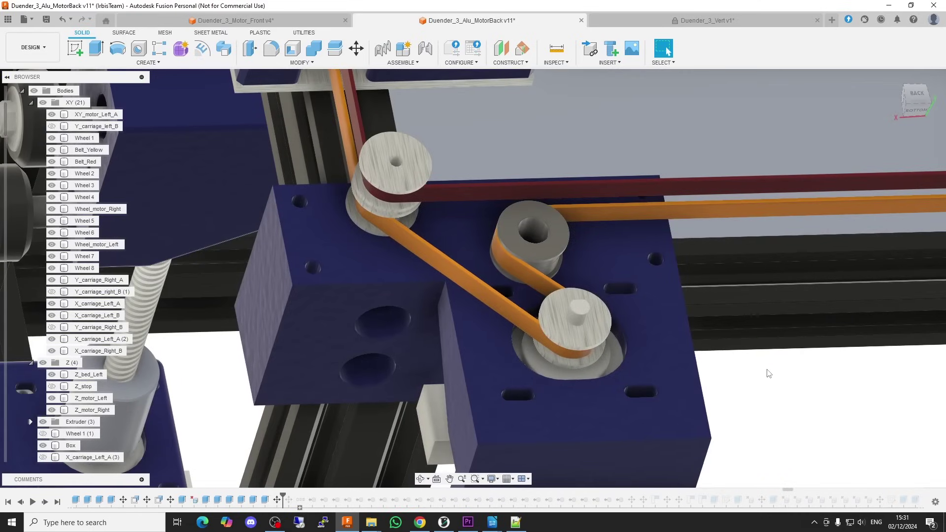
pyautogui.scroll(-3, 767, 373)
pyautogui.scroll(-2, 799, 381)
pyautogui.scroll(-1, 555, 380)
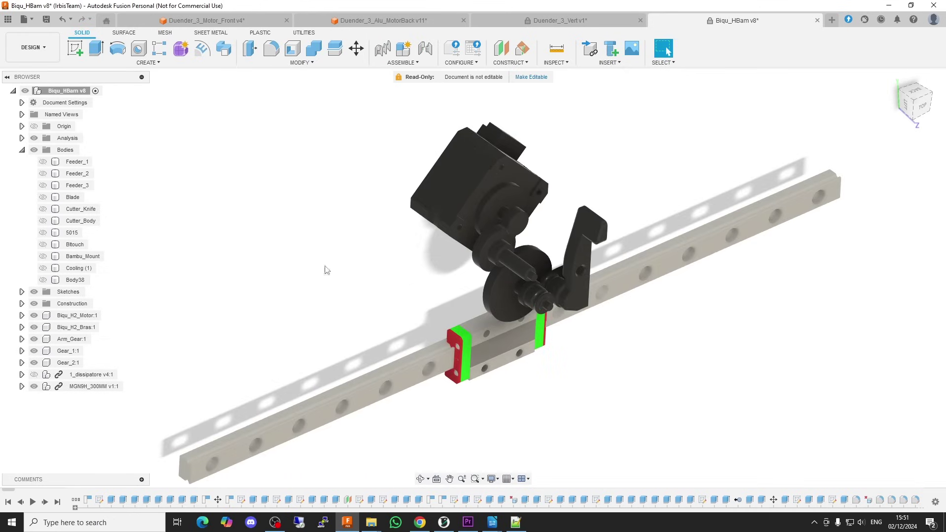
# Show the Bambu_Mount and Cutter_Body on the feeder, then open mmu_macros.cfg
pyautogui.keyDown('shift'); pyautogui.moveTo(626, 424); pyautogui.dragTo(620, 413, button='middle'); pyautogui.keyUp('shift')
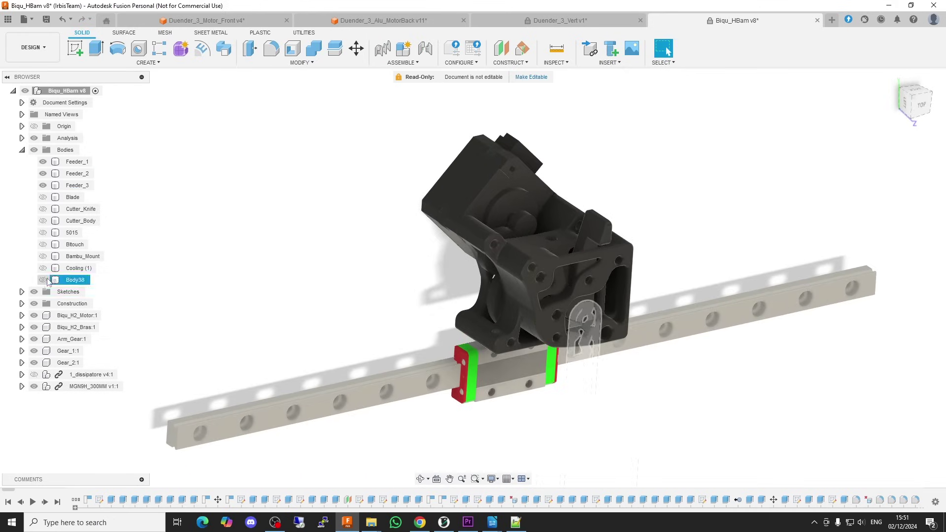
pyautogui.click(45, 257)
pyautogui.keyDown('shift'); pyautogui.moveTo(665, 370); pyautogui.dragTo(695, 379, button='middle'); pyautogui.keyUp('shift')
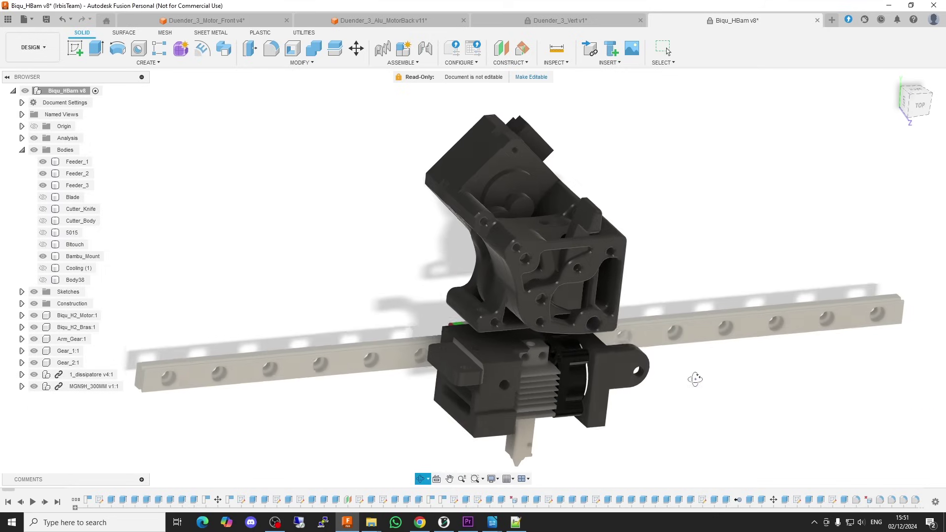
pyautogui.click(43, 221)
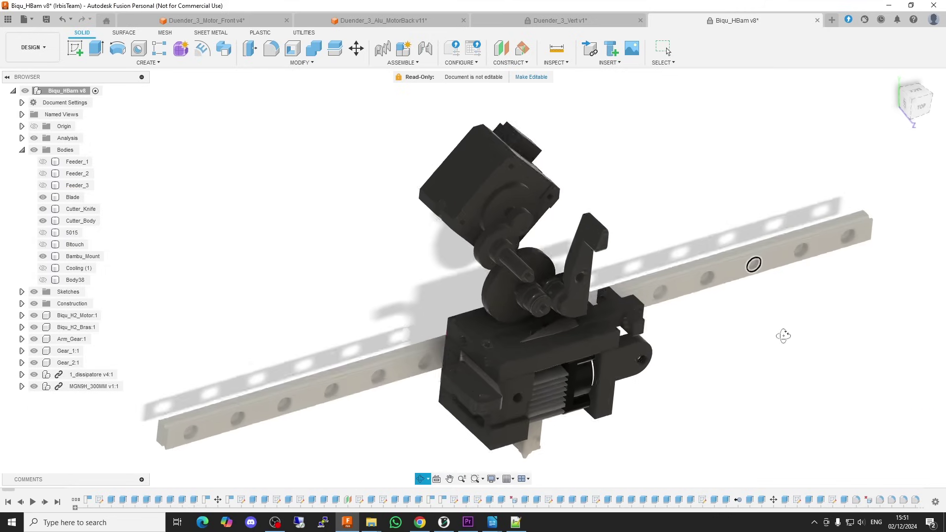
pyautogui.scroll(5, 619, 323)
pyautogui.keyDown('shift'); pyautogui.moveTo(681, 318); pyautogui.dragTo(778, 367, button='middle'); pyautogui.keyUp('shift')
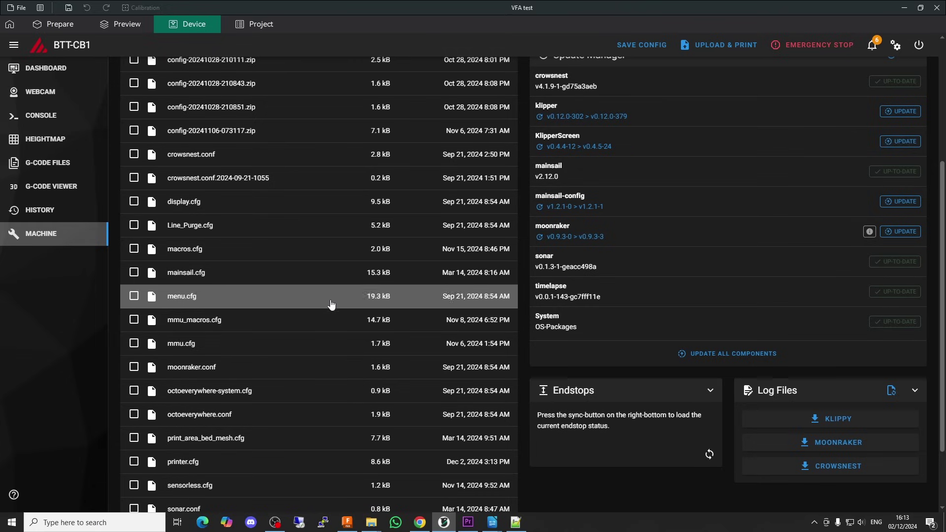
pyautogui.click(211, 319)
pyautogui.scroll(-1, 590, 264)
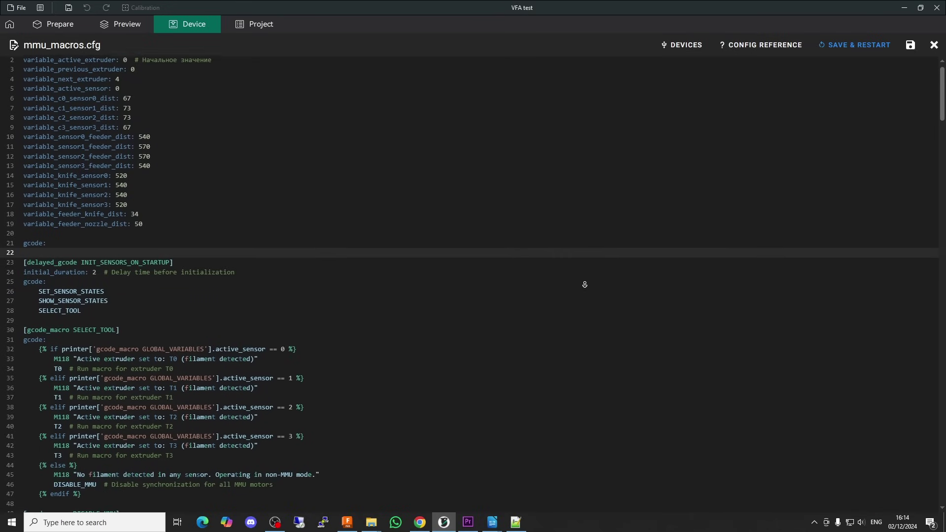
pyautogui.scroll(-4, 587, 274)
pyautogui.scroll(-7, 585, 285)
pyautogui.scroll(-6, 579, 297)
pyautogui.scroll(-10, 579, 297)
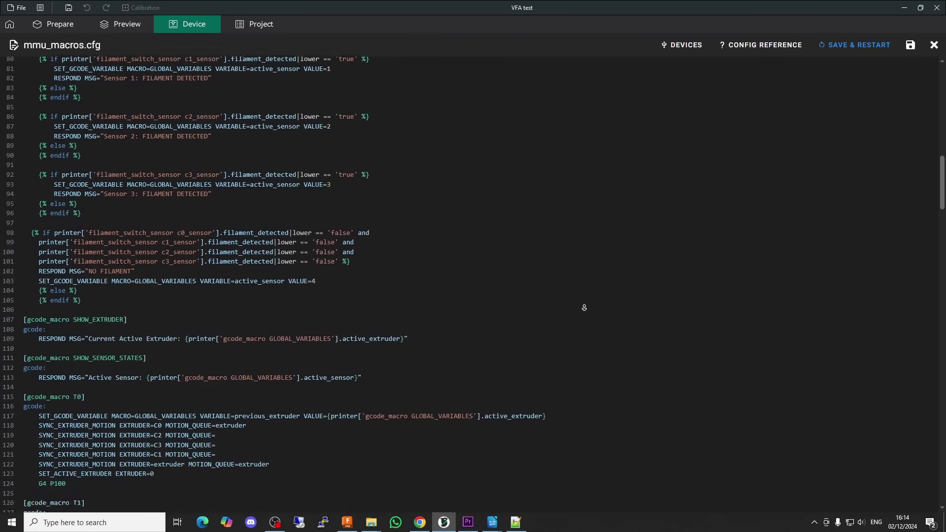
pyautogui.scroll(-10, 584, 308)
pyautogui.scroll(-10, 584, 309)
pyautogui.scroll(-10, 584, 309)
pyautogui.scroll(-10, 584, 309)
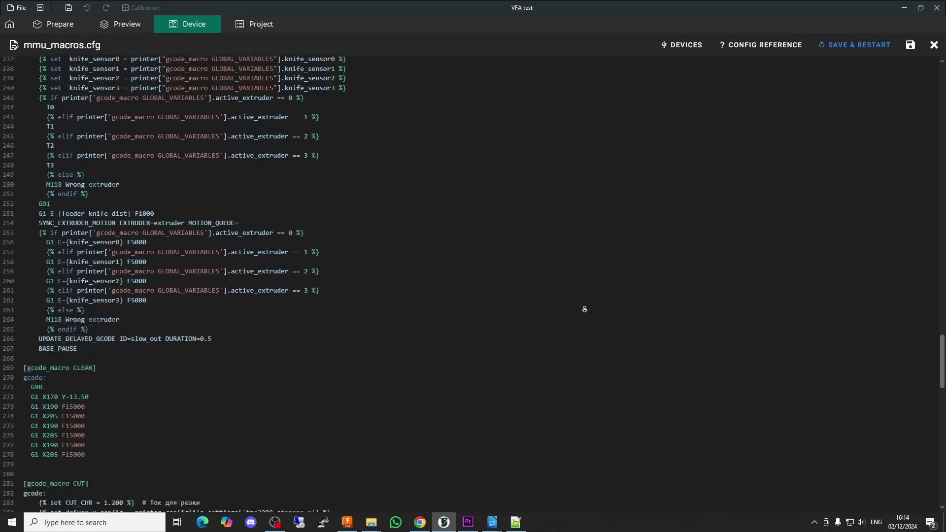